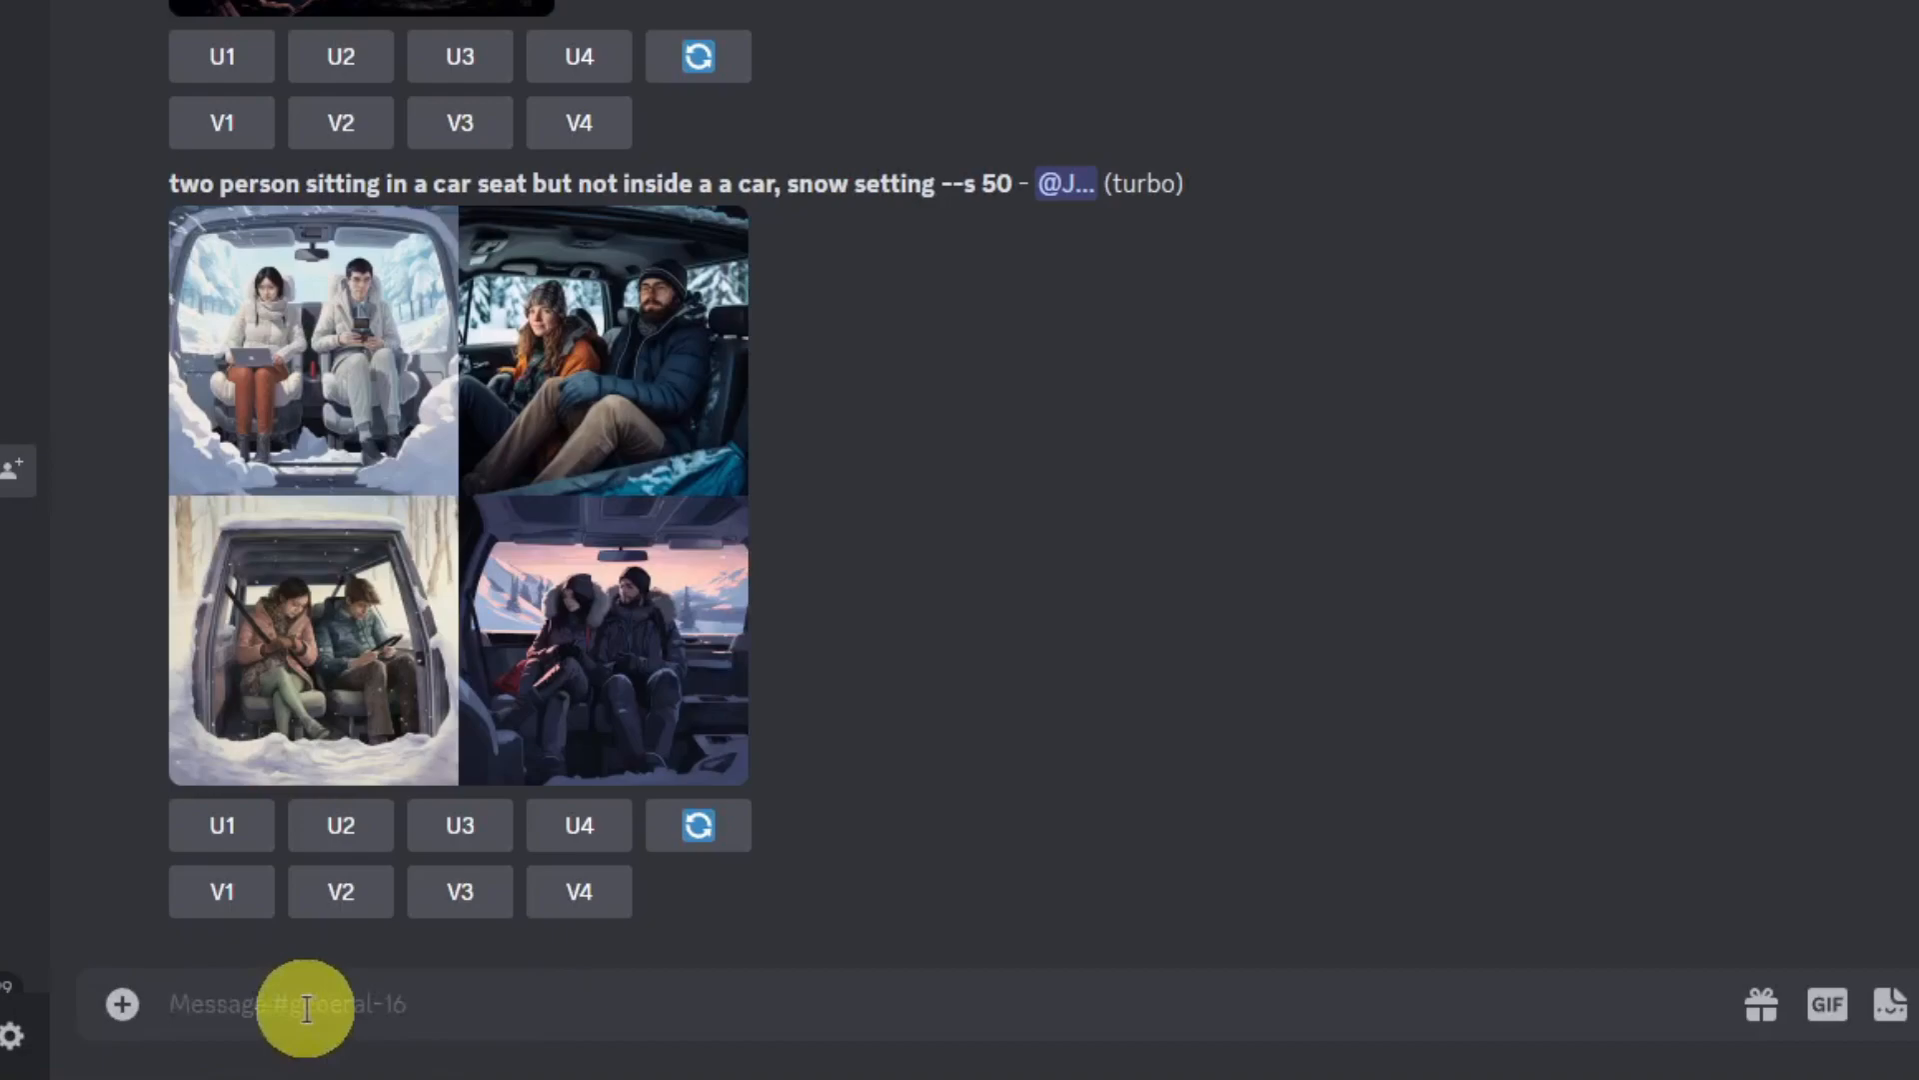
Bring up the Midjourney settings with the /settings command and look through the available model versions
type("/settings")
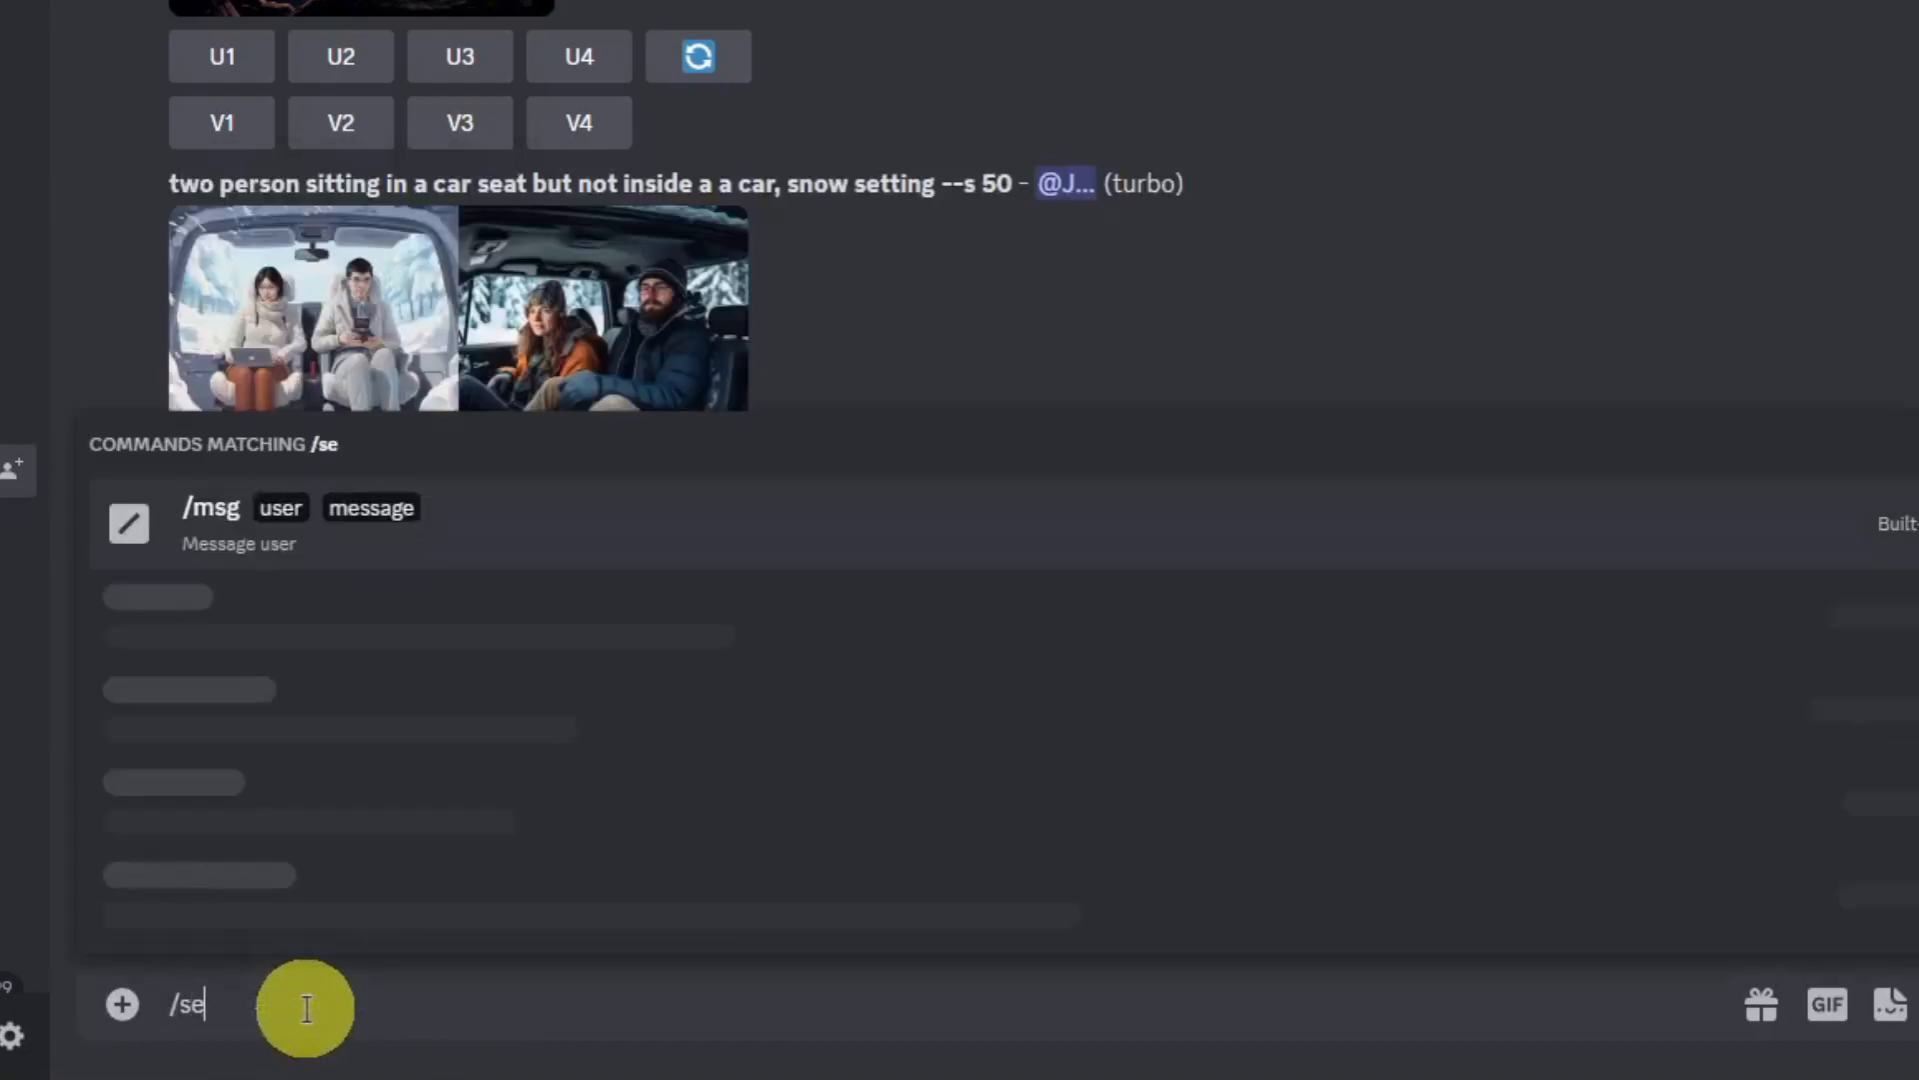
key("Return")
key("Return")
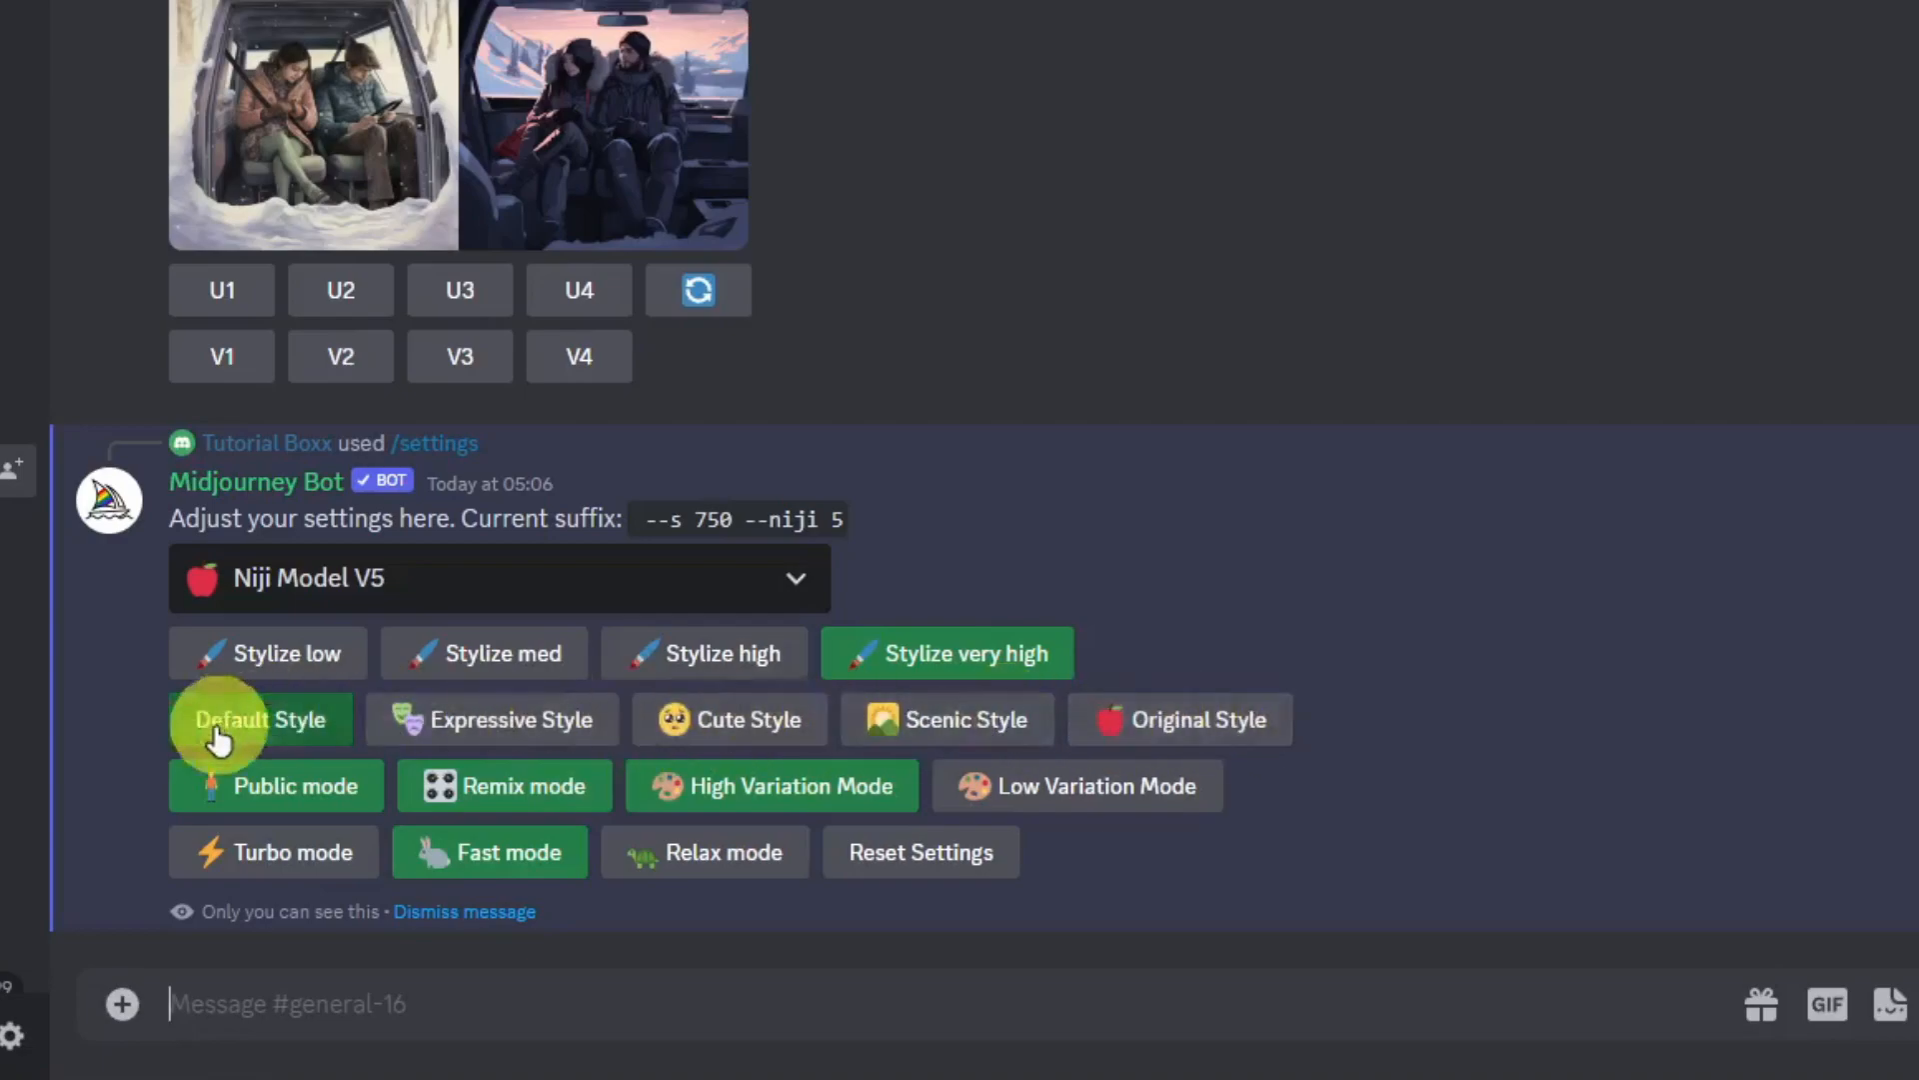
left_click(786, 585)
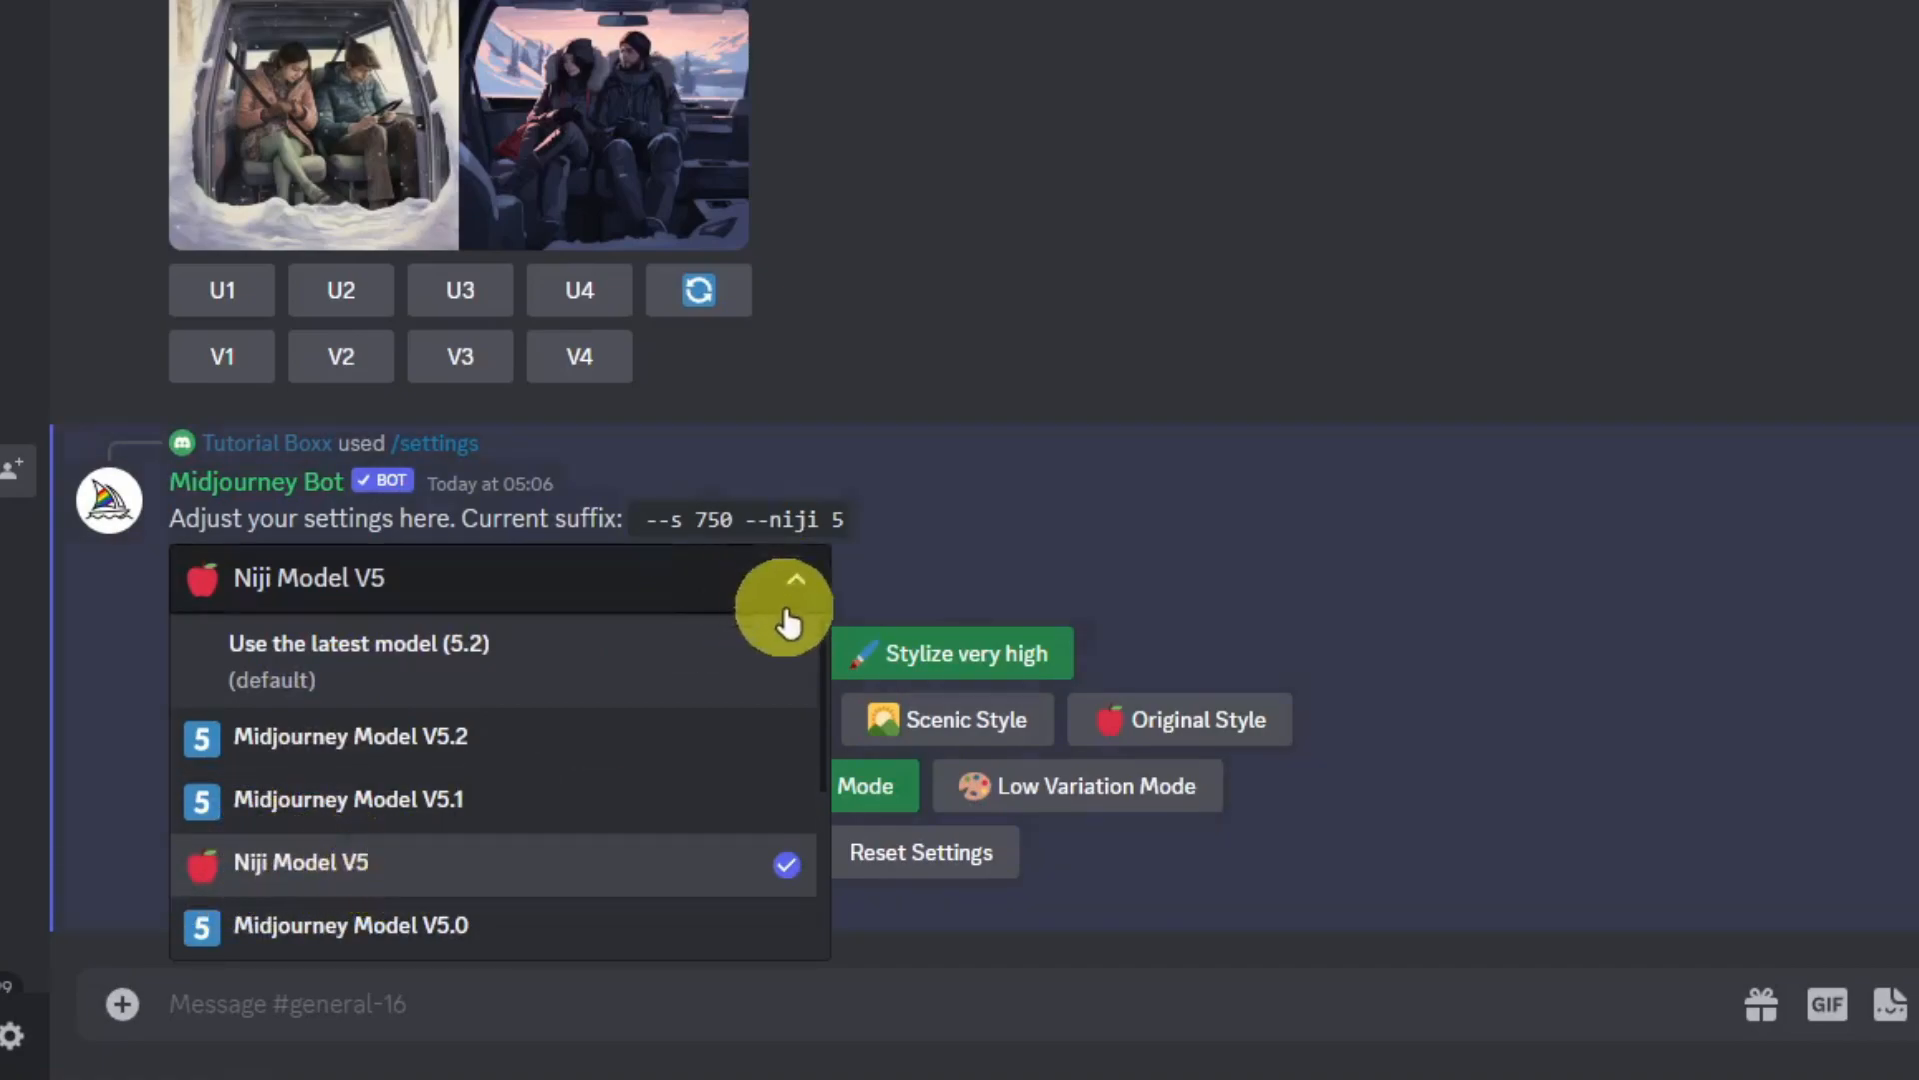
left_click(796, 580)
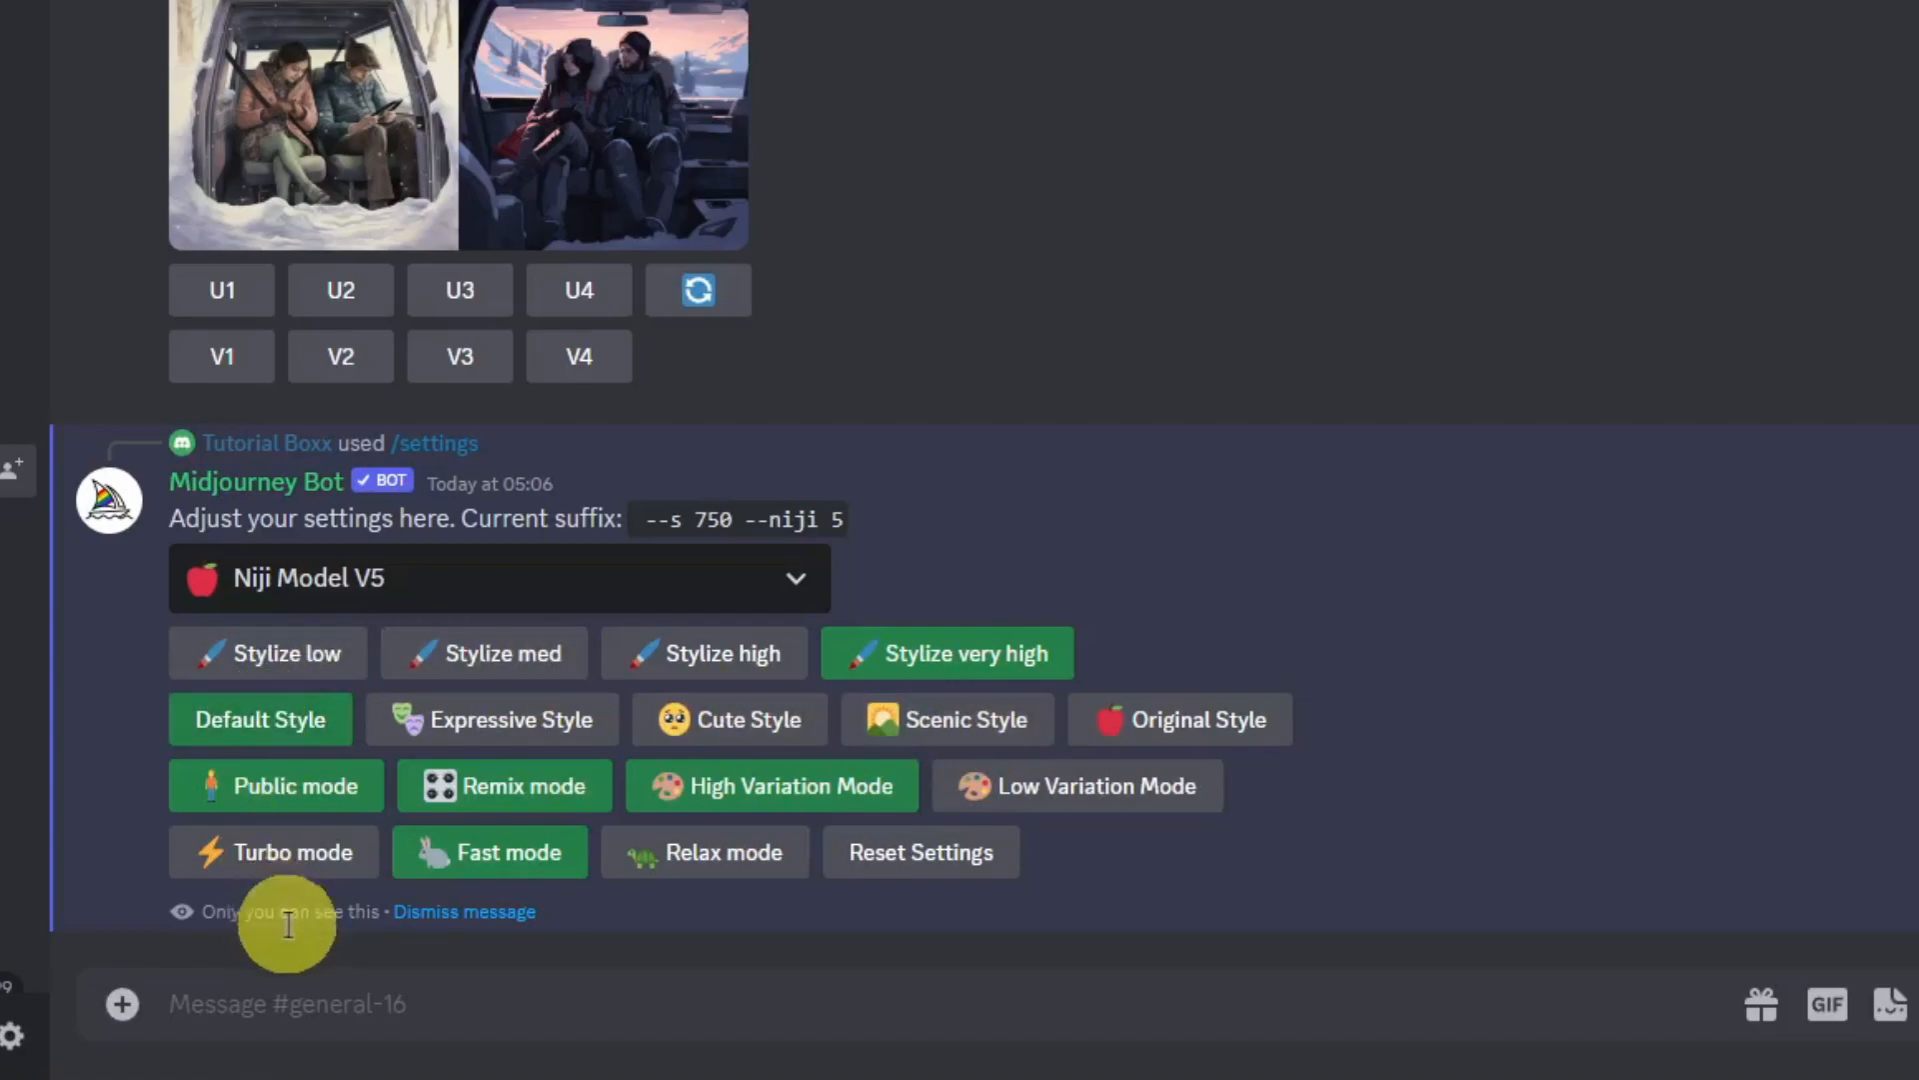
Start an /imagine prompt reading "cute puppy wearing a future mech, multiple poses, facial expressions, neutral color, plain background --ar 16:9"
left_click(343, 1005)
type("/o,a")
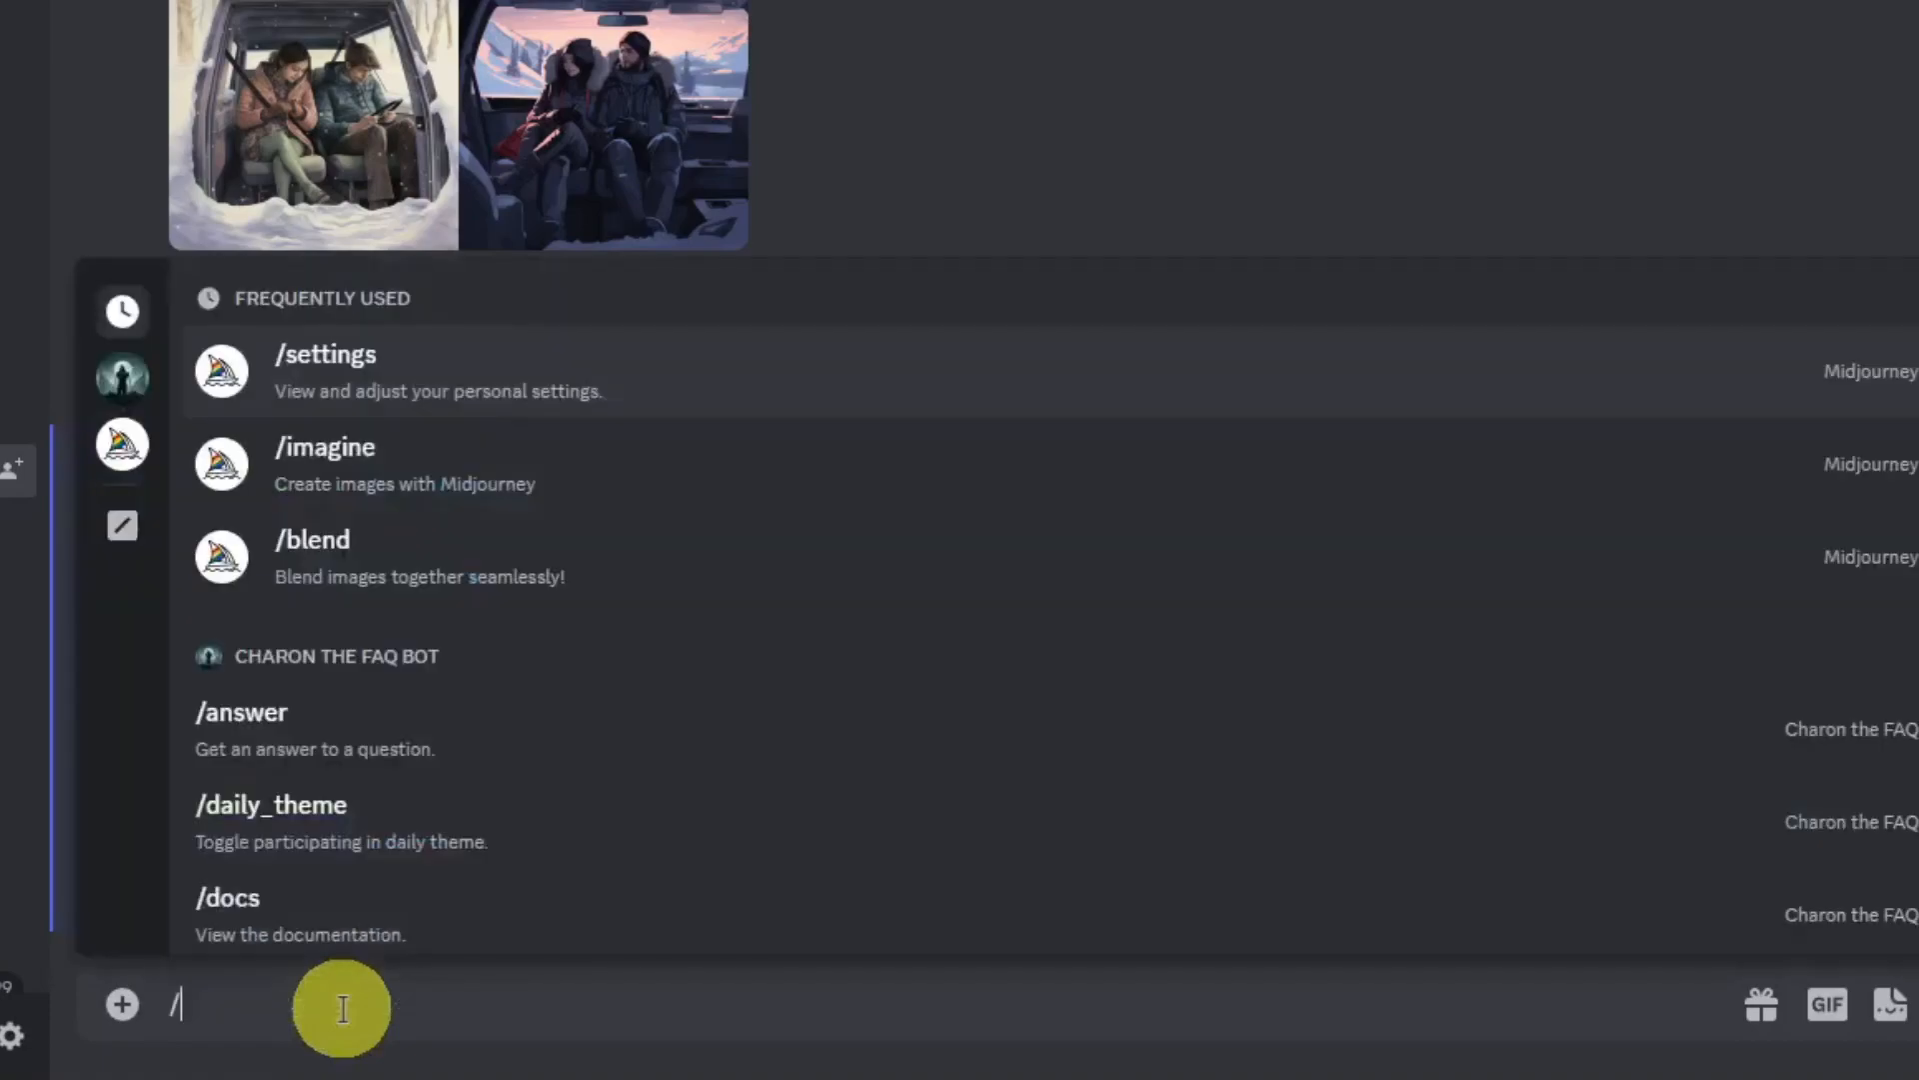
key("BackSpace")
key("BackSpace")
key("BackSpace")
type("imagine")
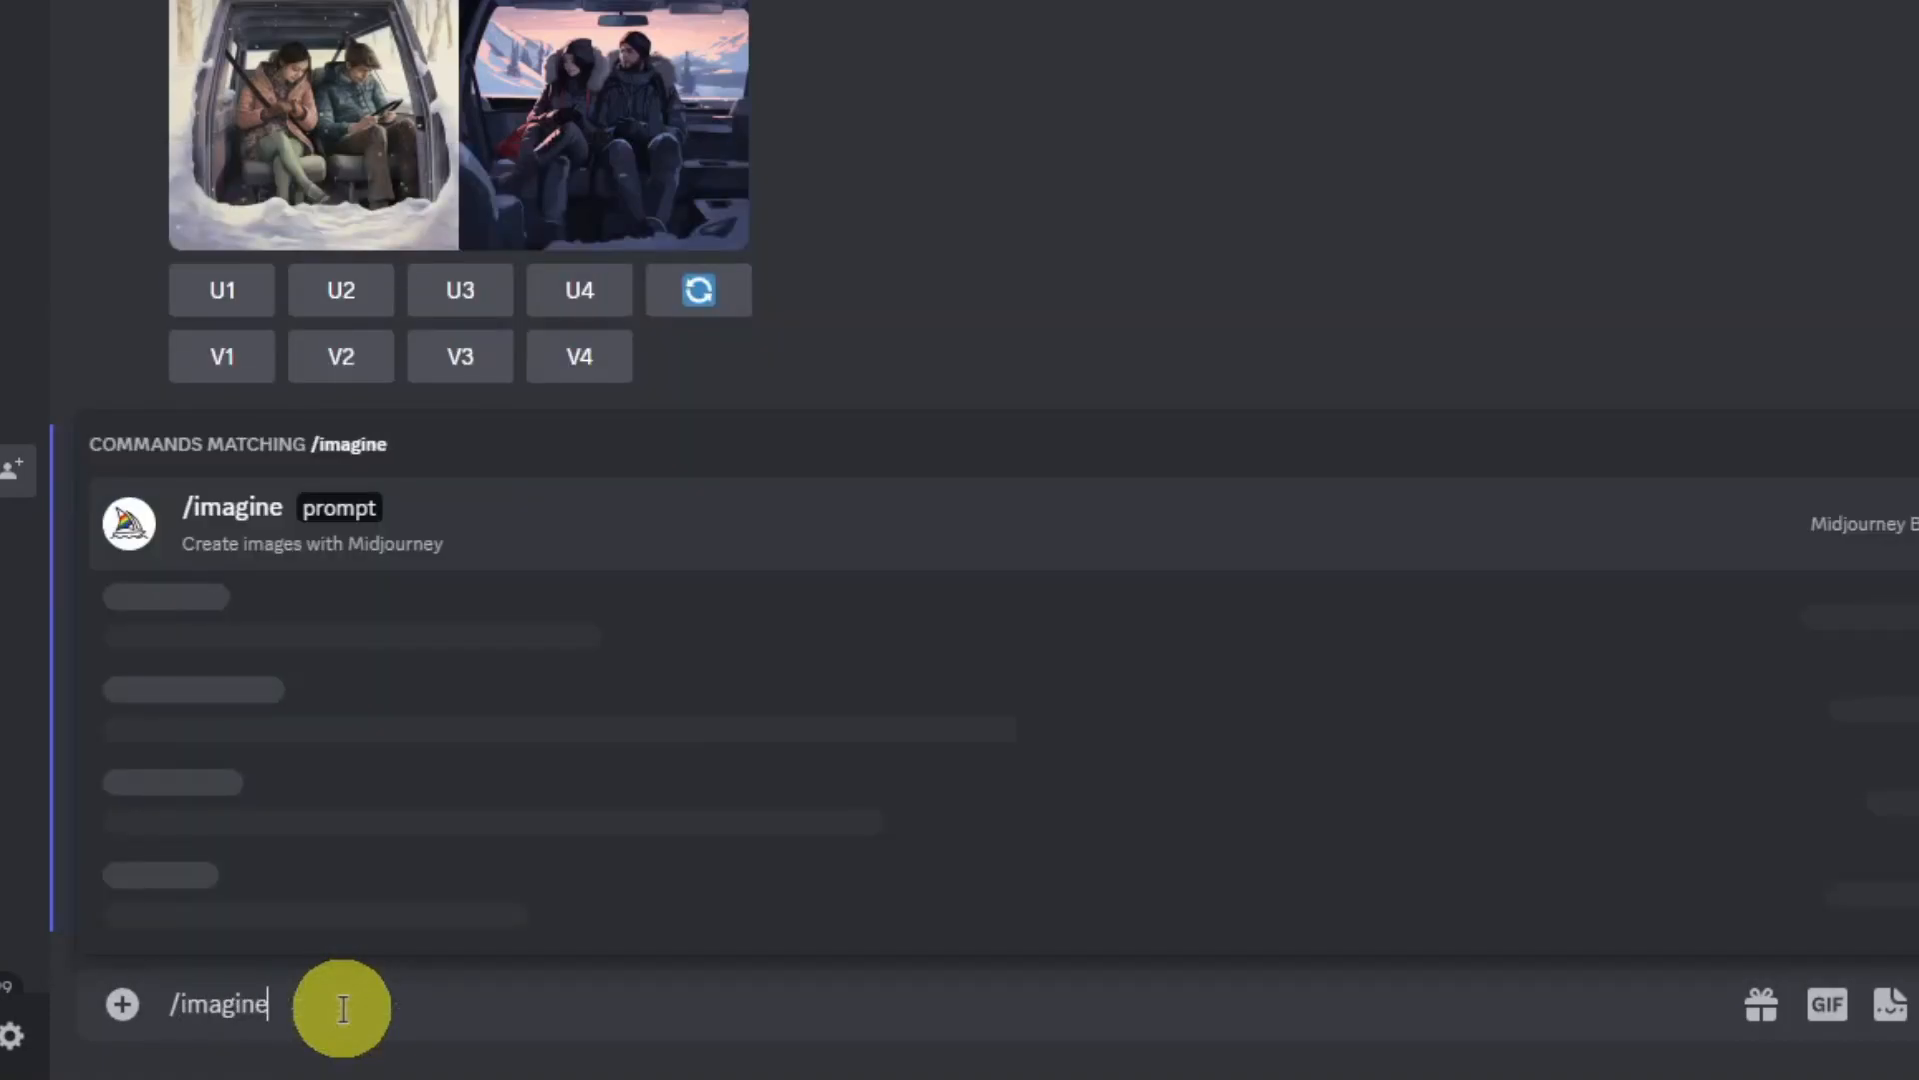
key("Tab")
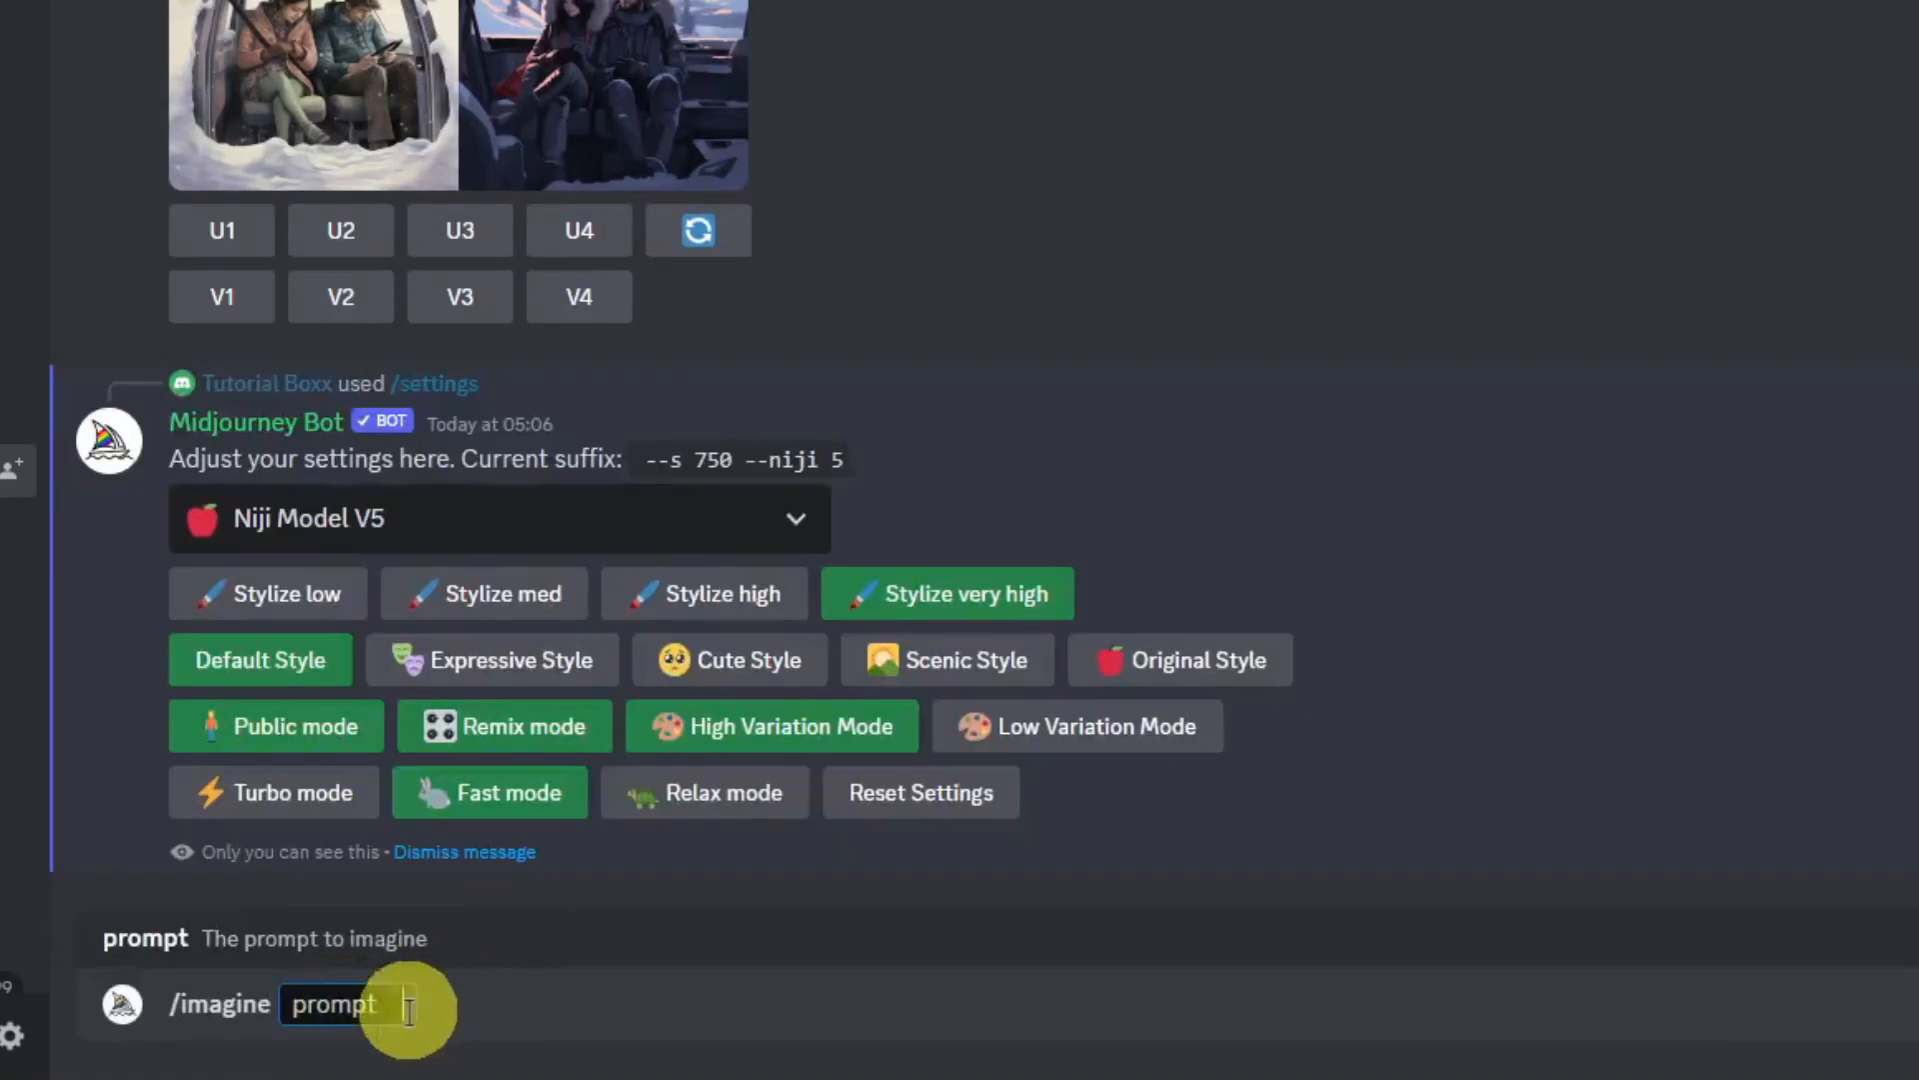
mouse_move(424, 1075)
left_click(973, 1059)
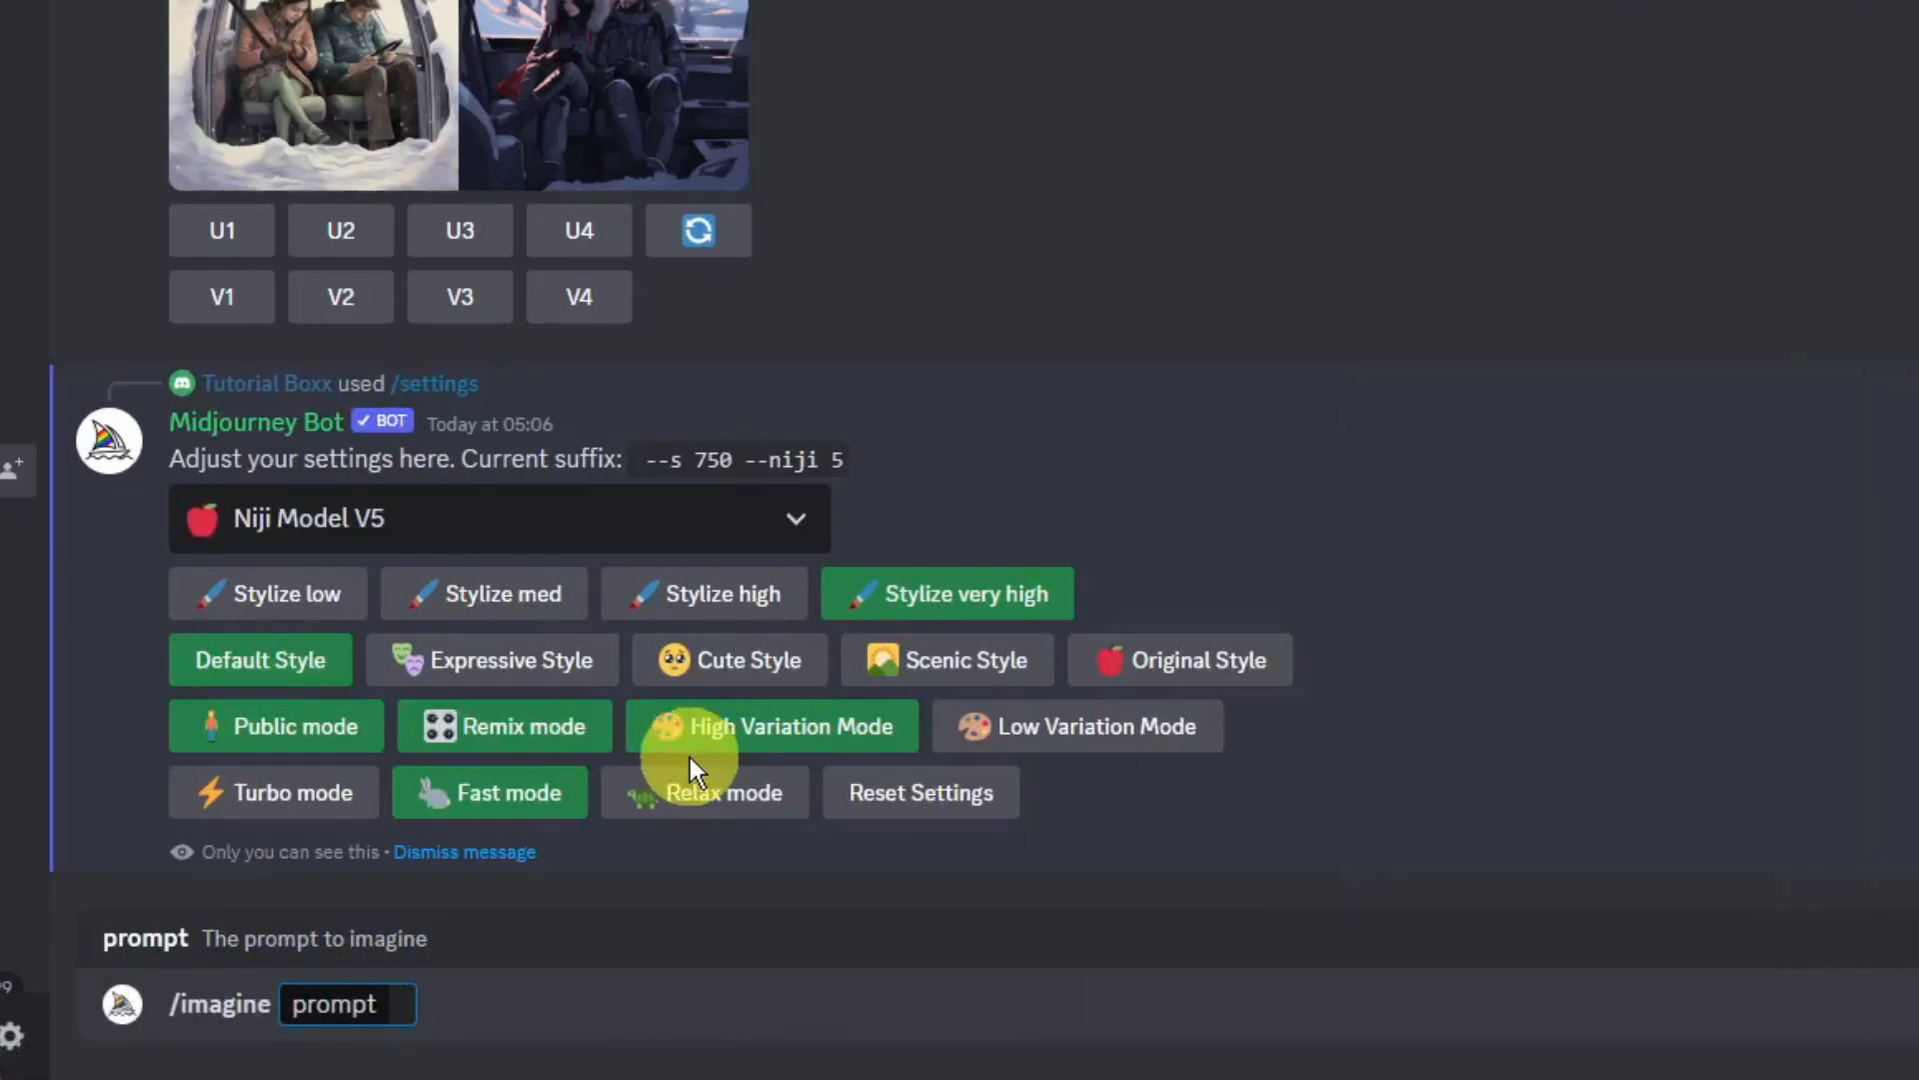
left_click(402, 1003)
type("cute puppy wearing a future mech, multiple poses, facial expressions, neutral color, plain background --ar 16:9")
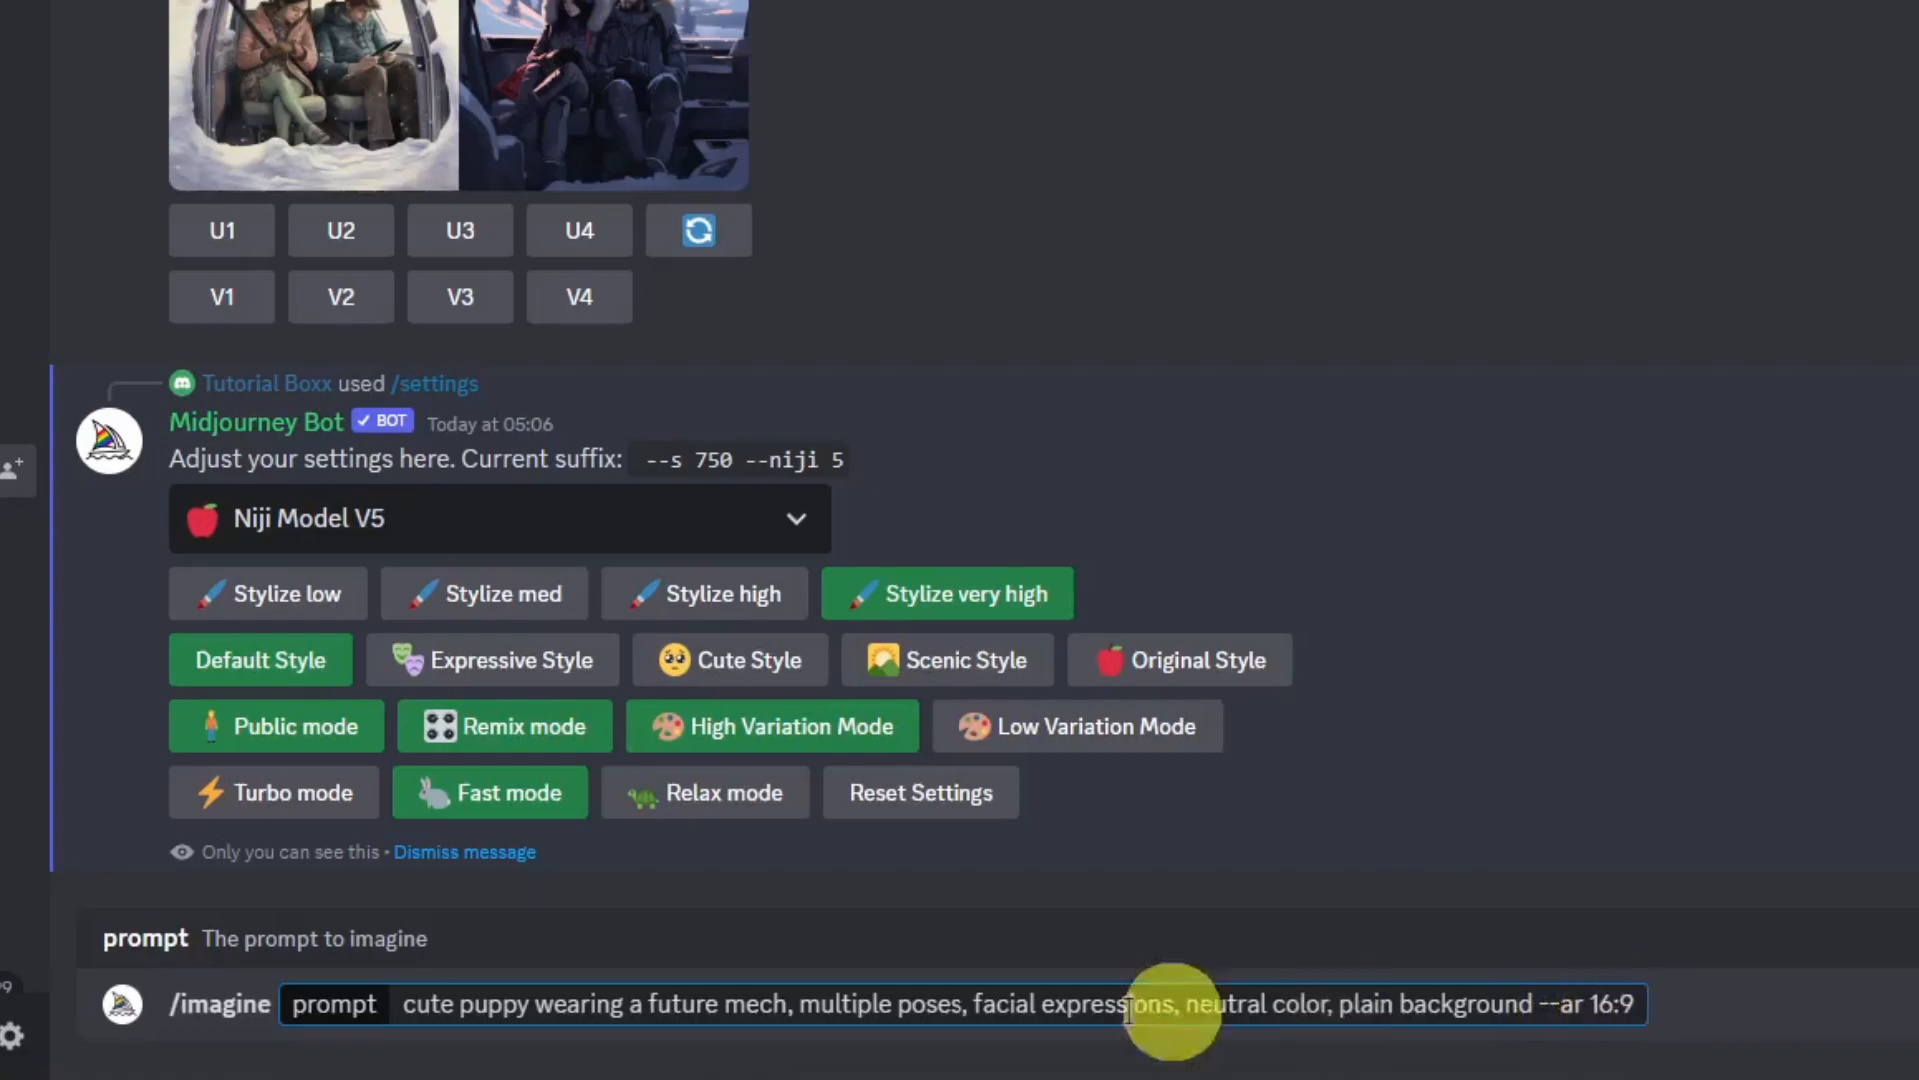
Replace "puppy" with "bunny" in the /imagine prompt and submit it for generation
left_click_drag(460, 1004, 530, 1007)
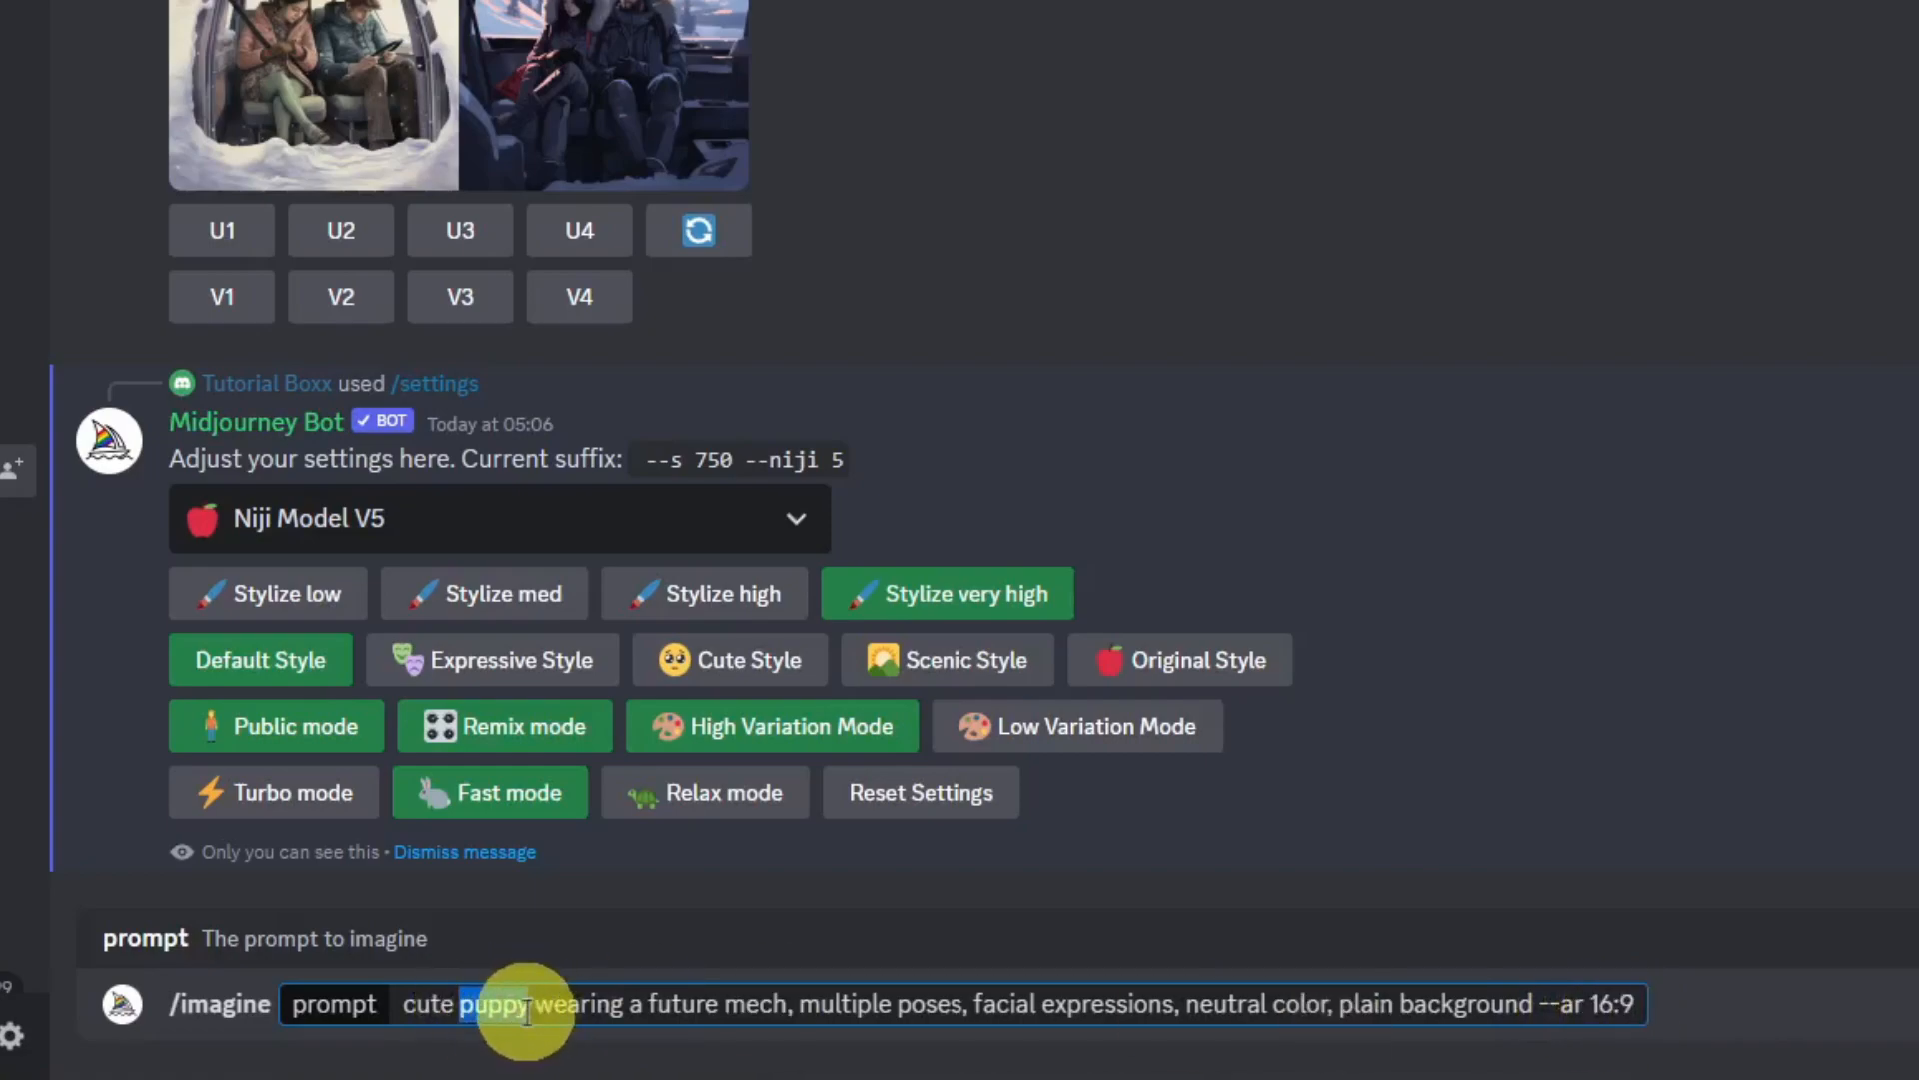
type("bunny")
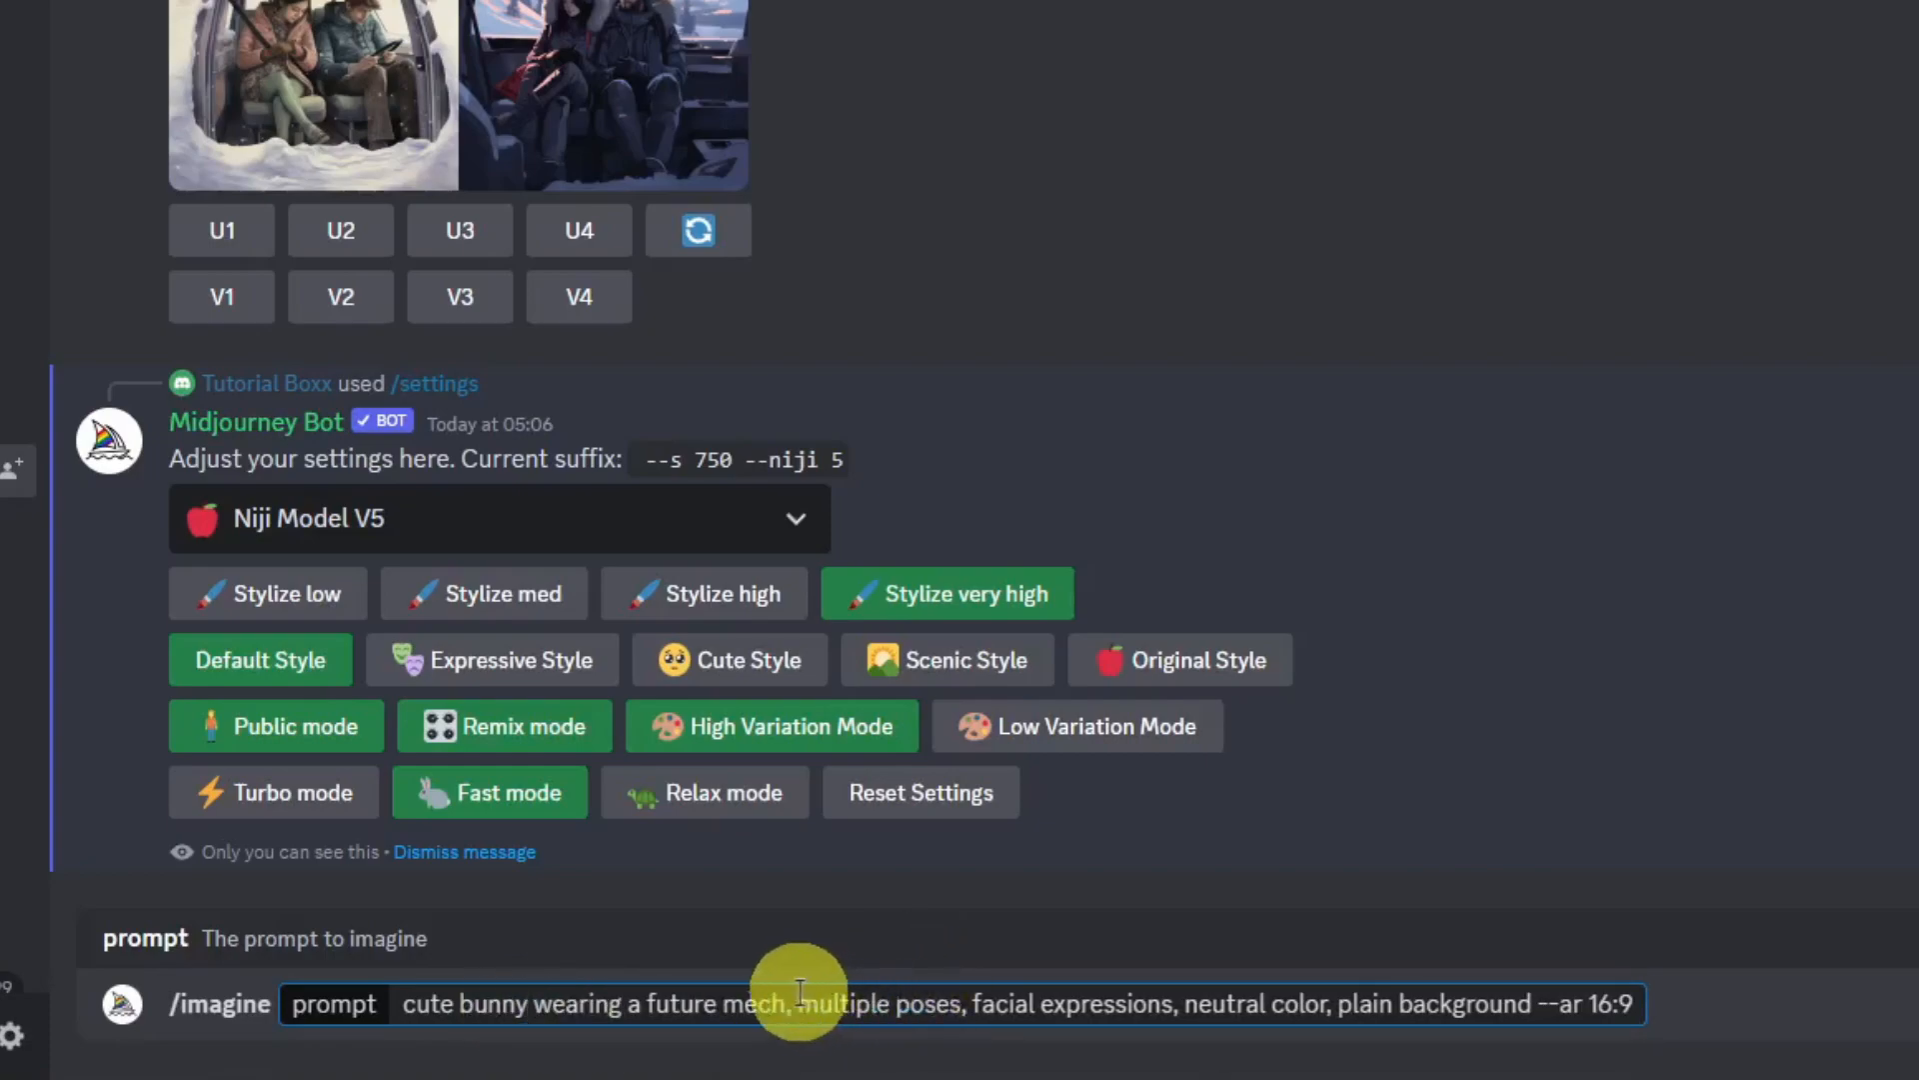
left_click_drag(799, 1002, 960, 1005)
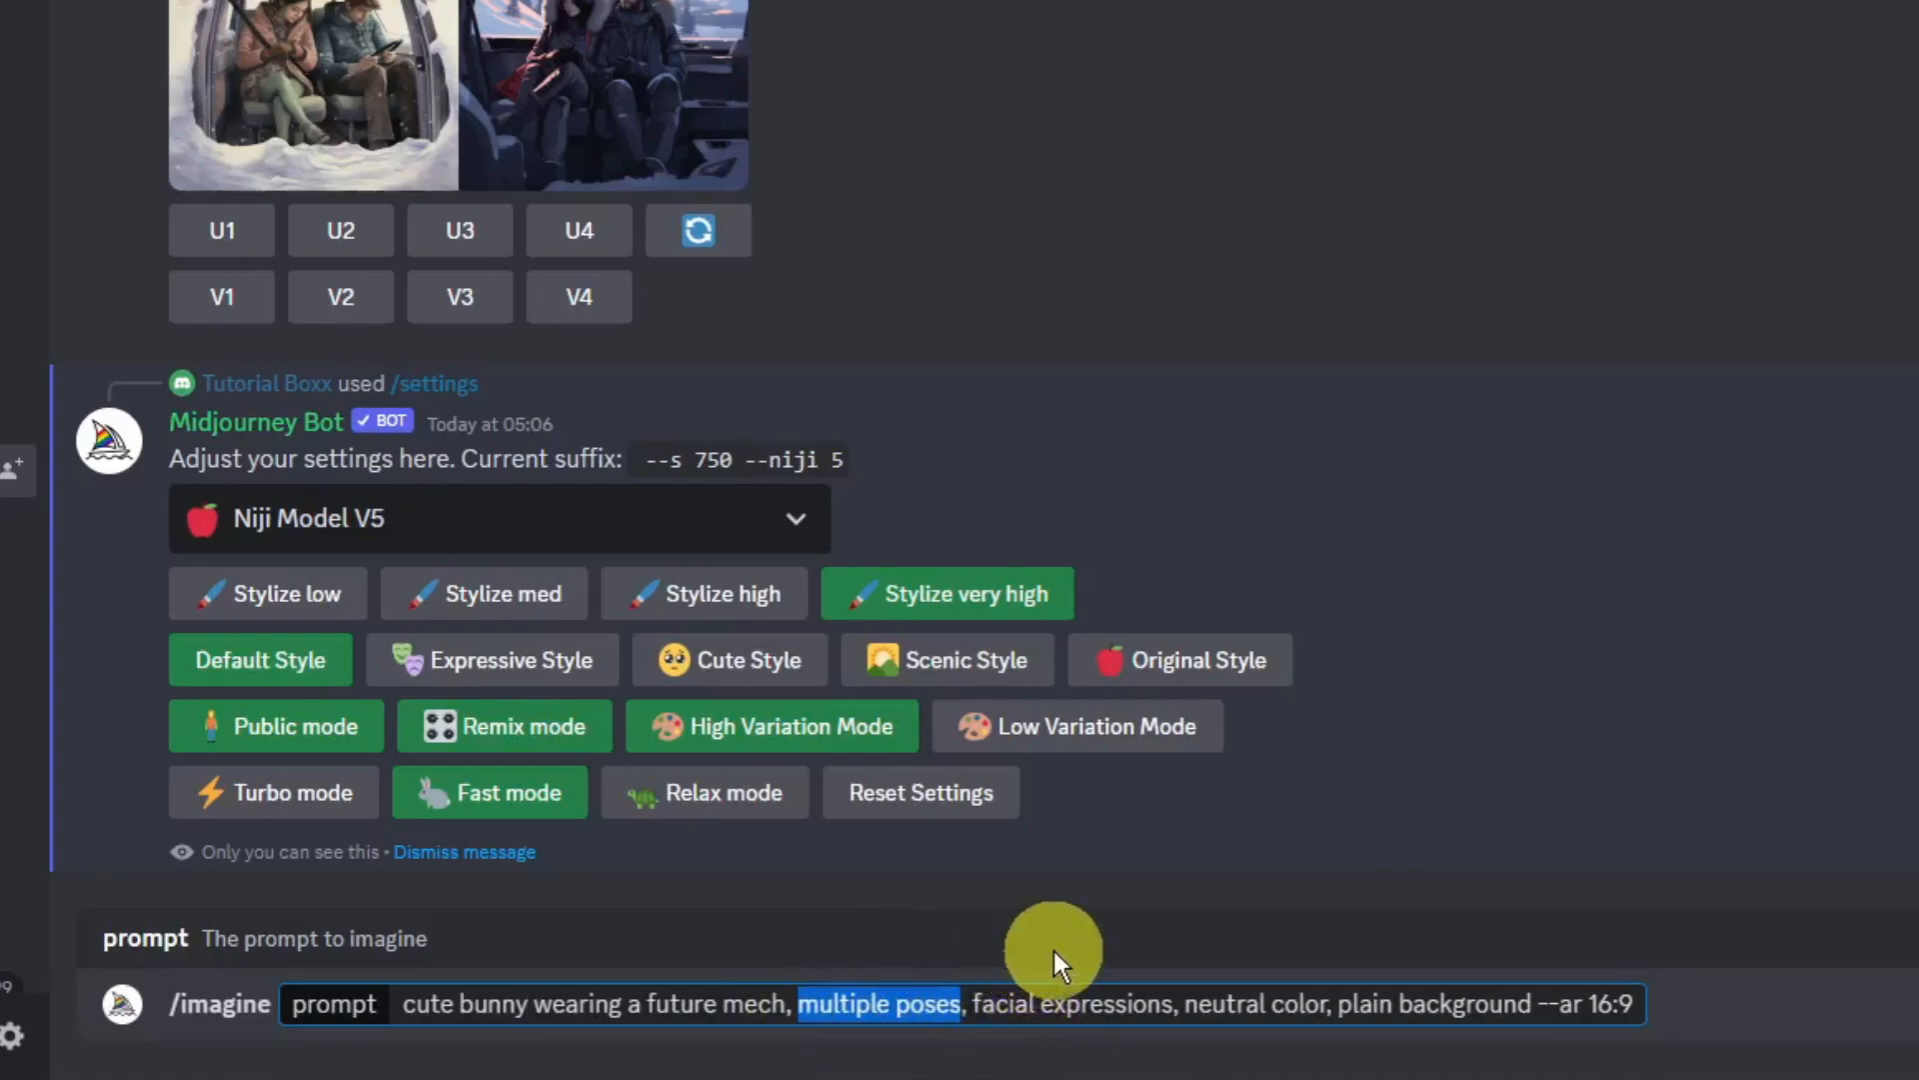
left_click(1599, 995)
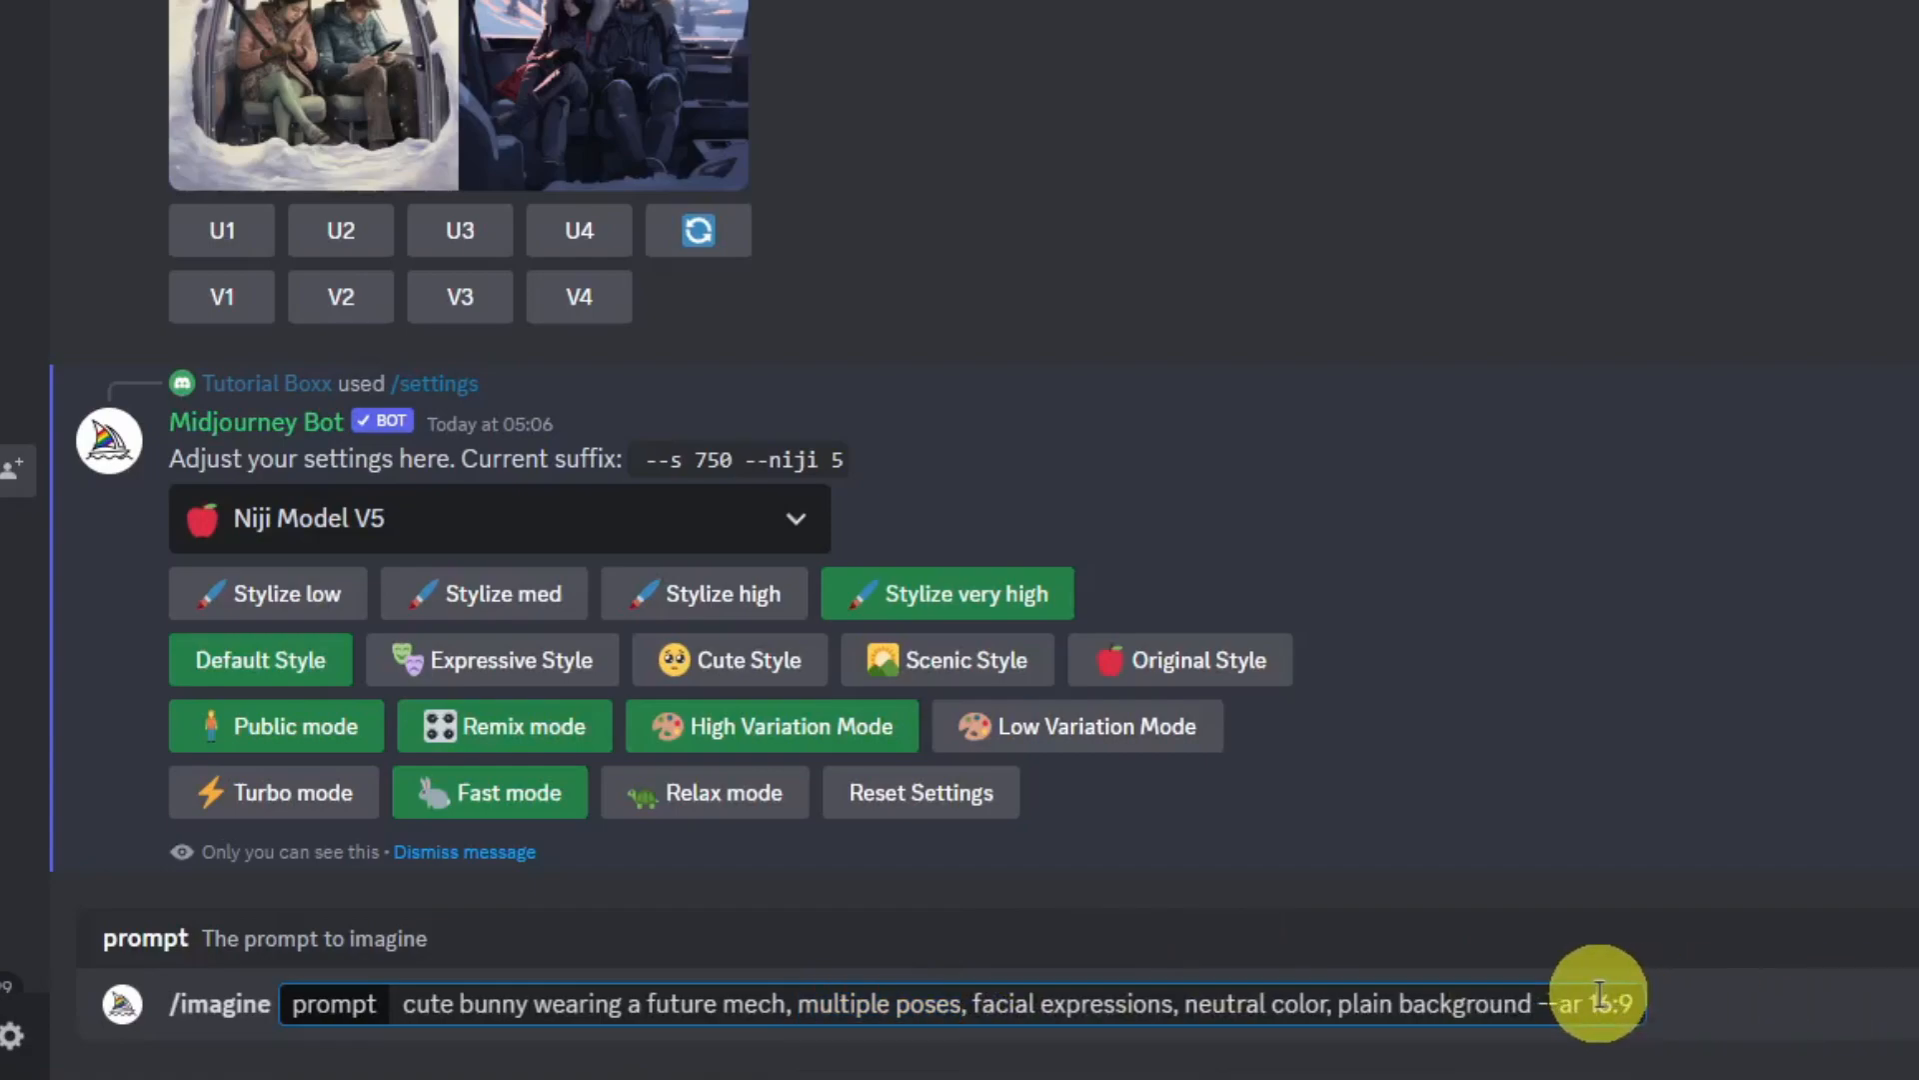
key("Return")
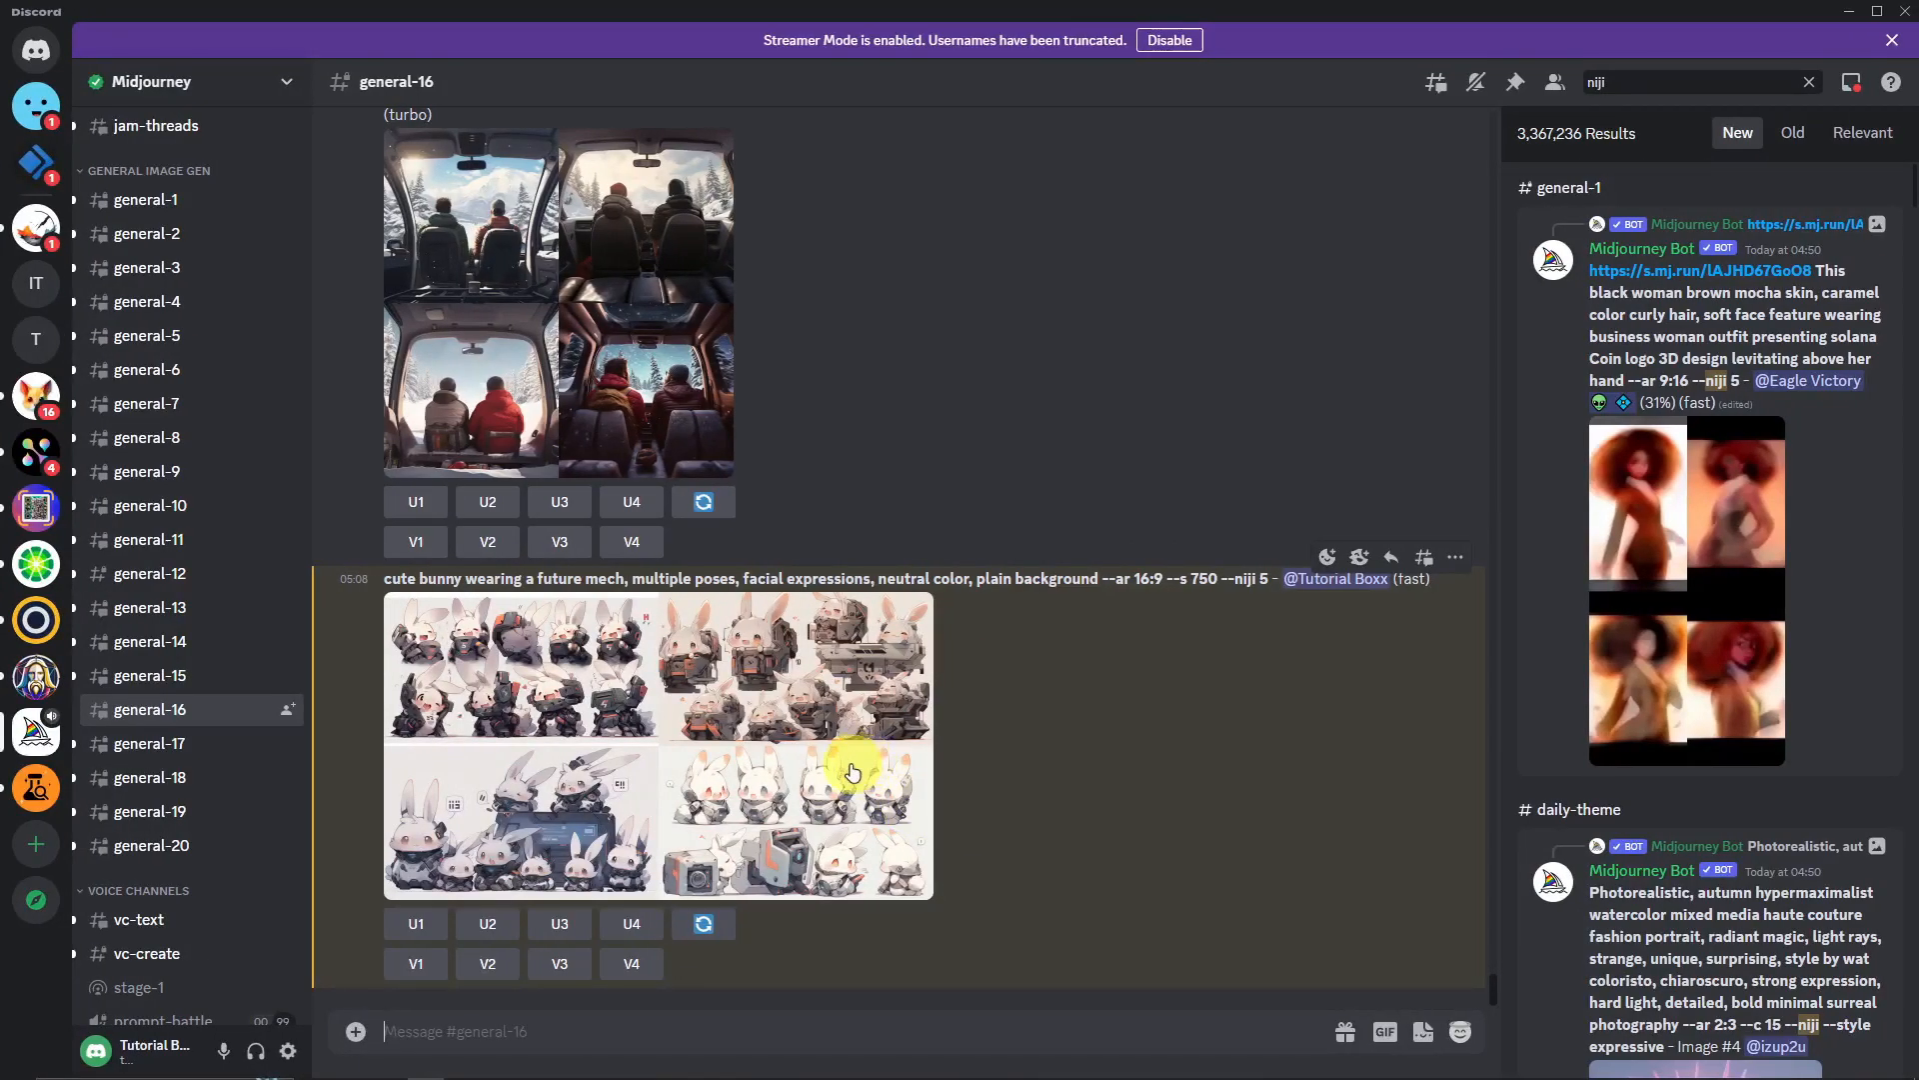
Examine the generated bunny grid, and upscale its fourth image to view it enlarged
left_click(680, 711)
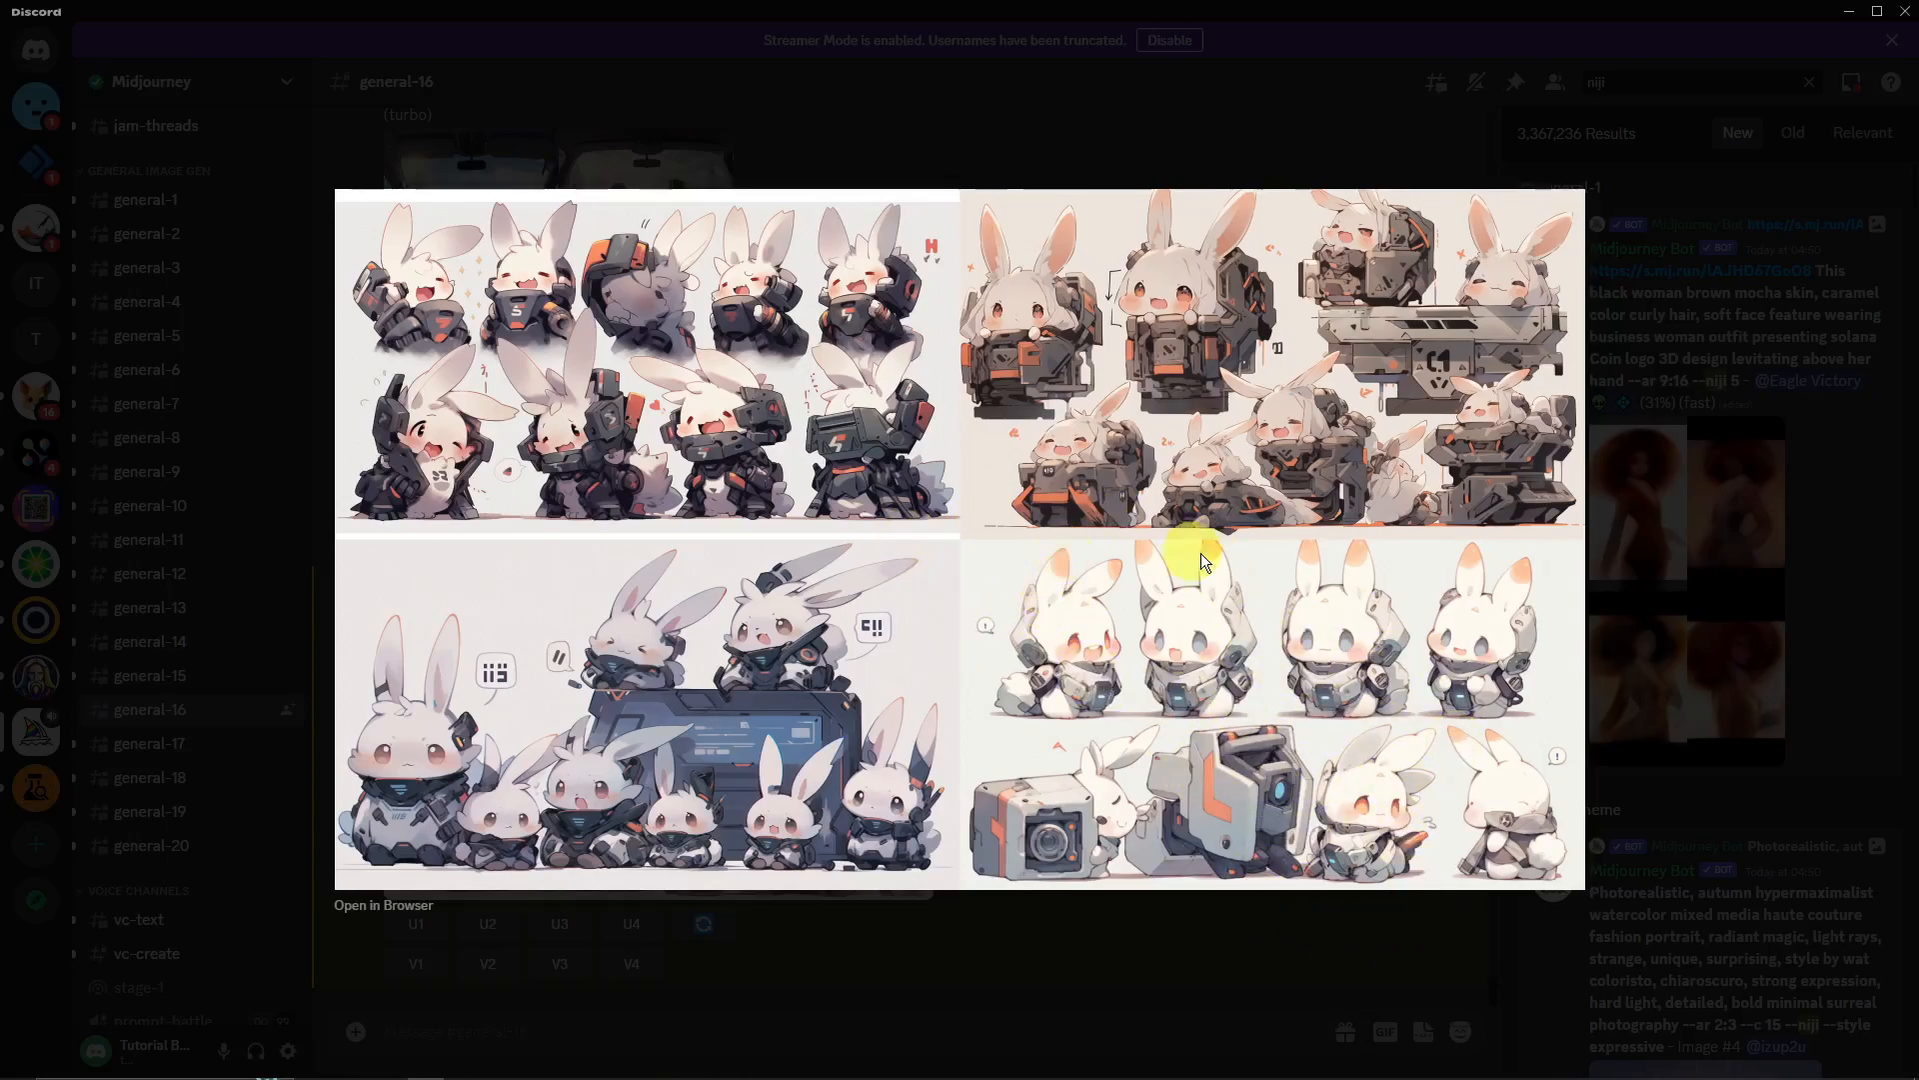
left_click(1512, 953)
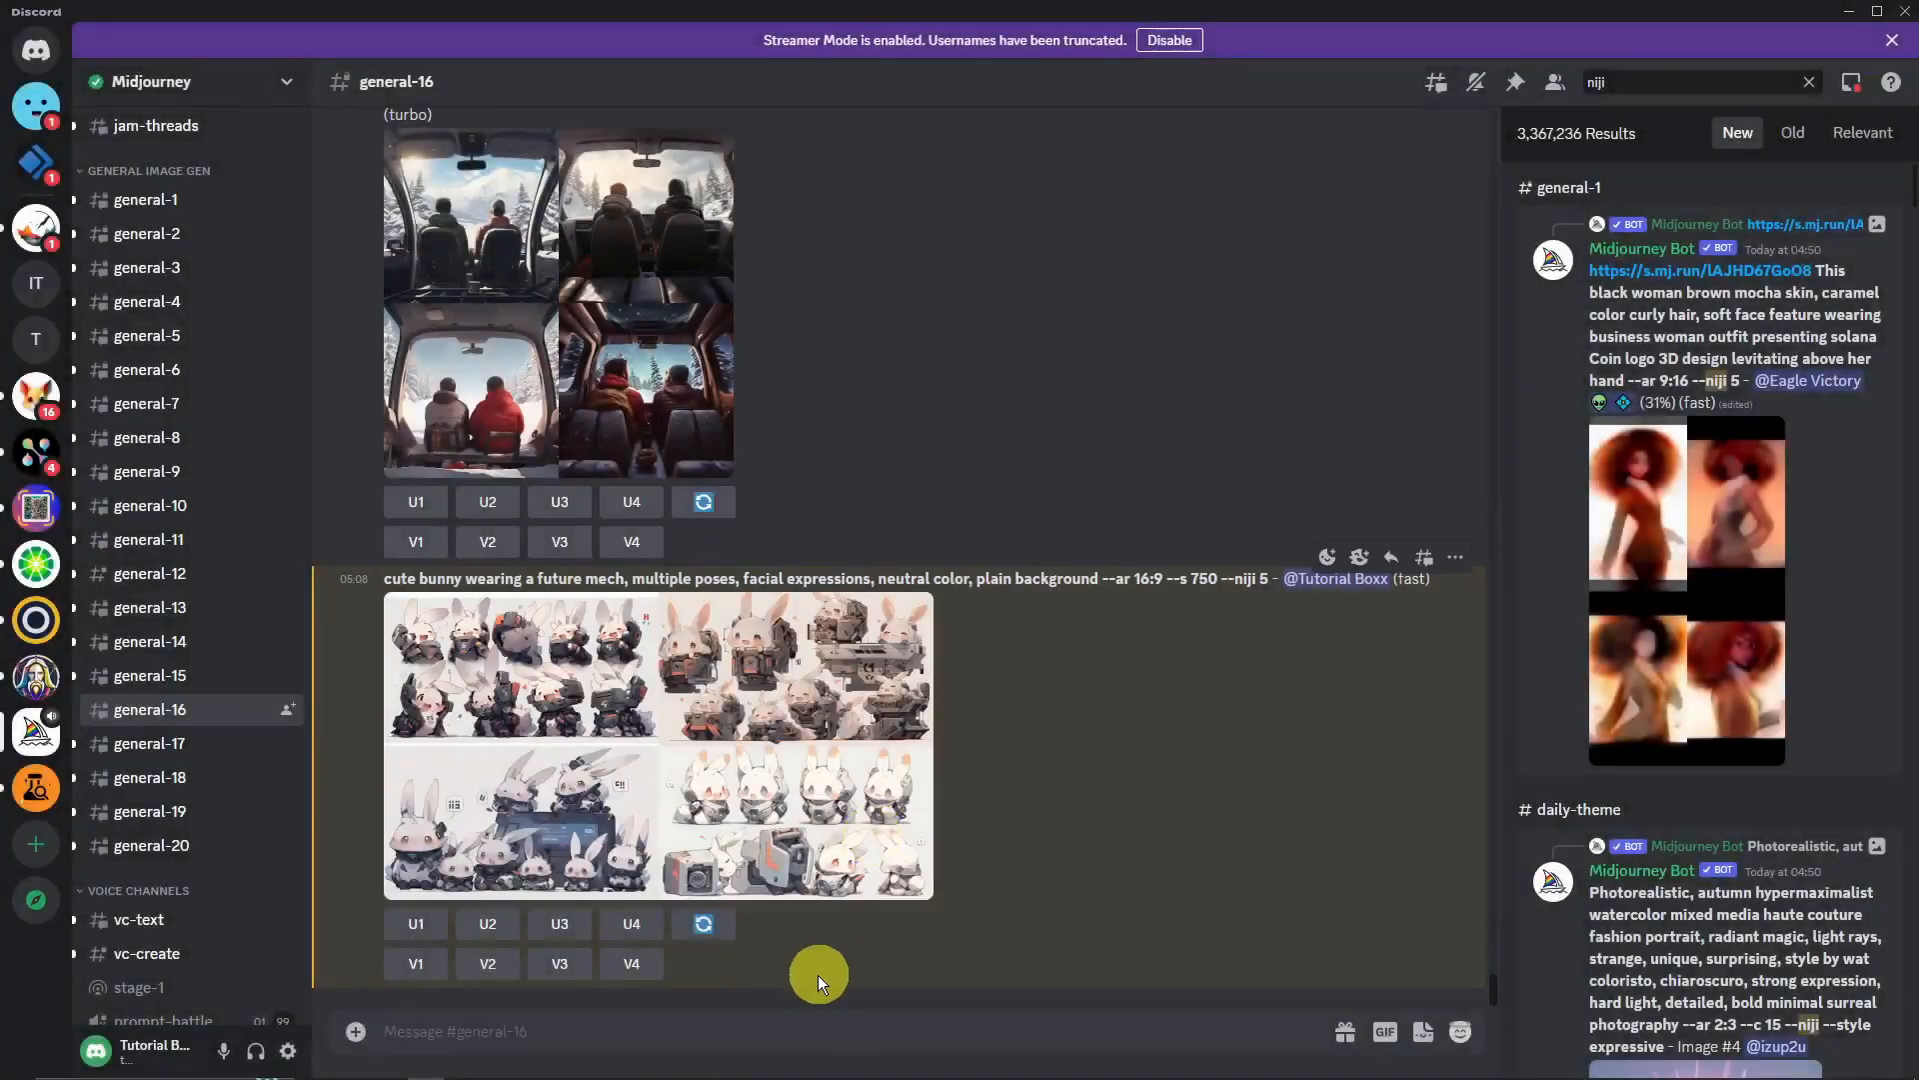
left_click(630, 925)
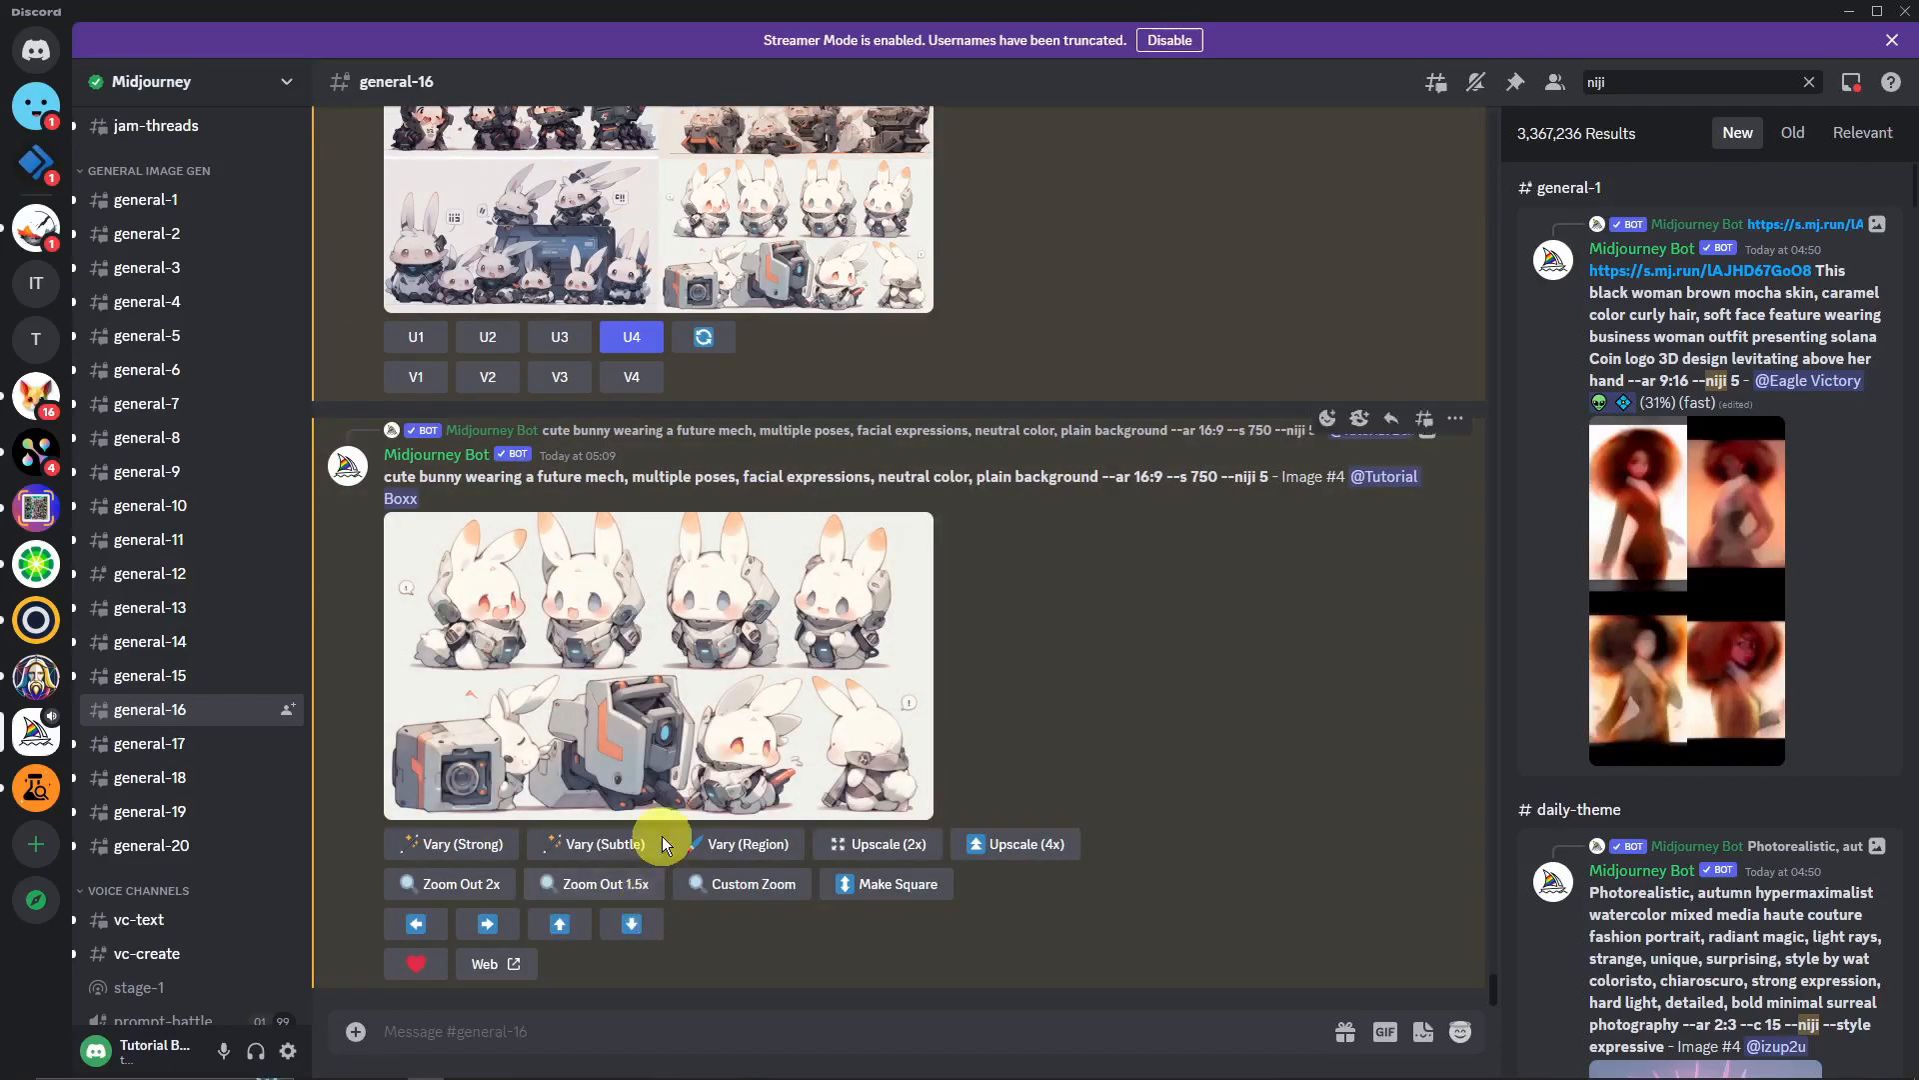
left_click(671, 607)
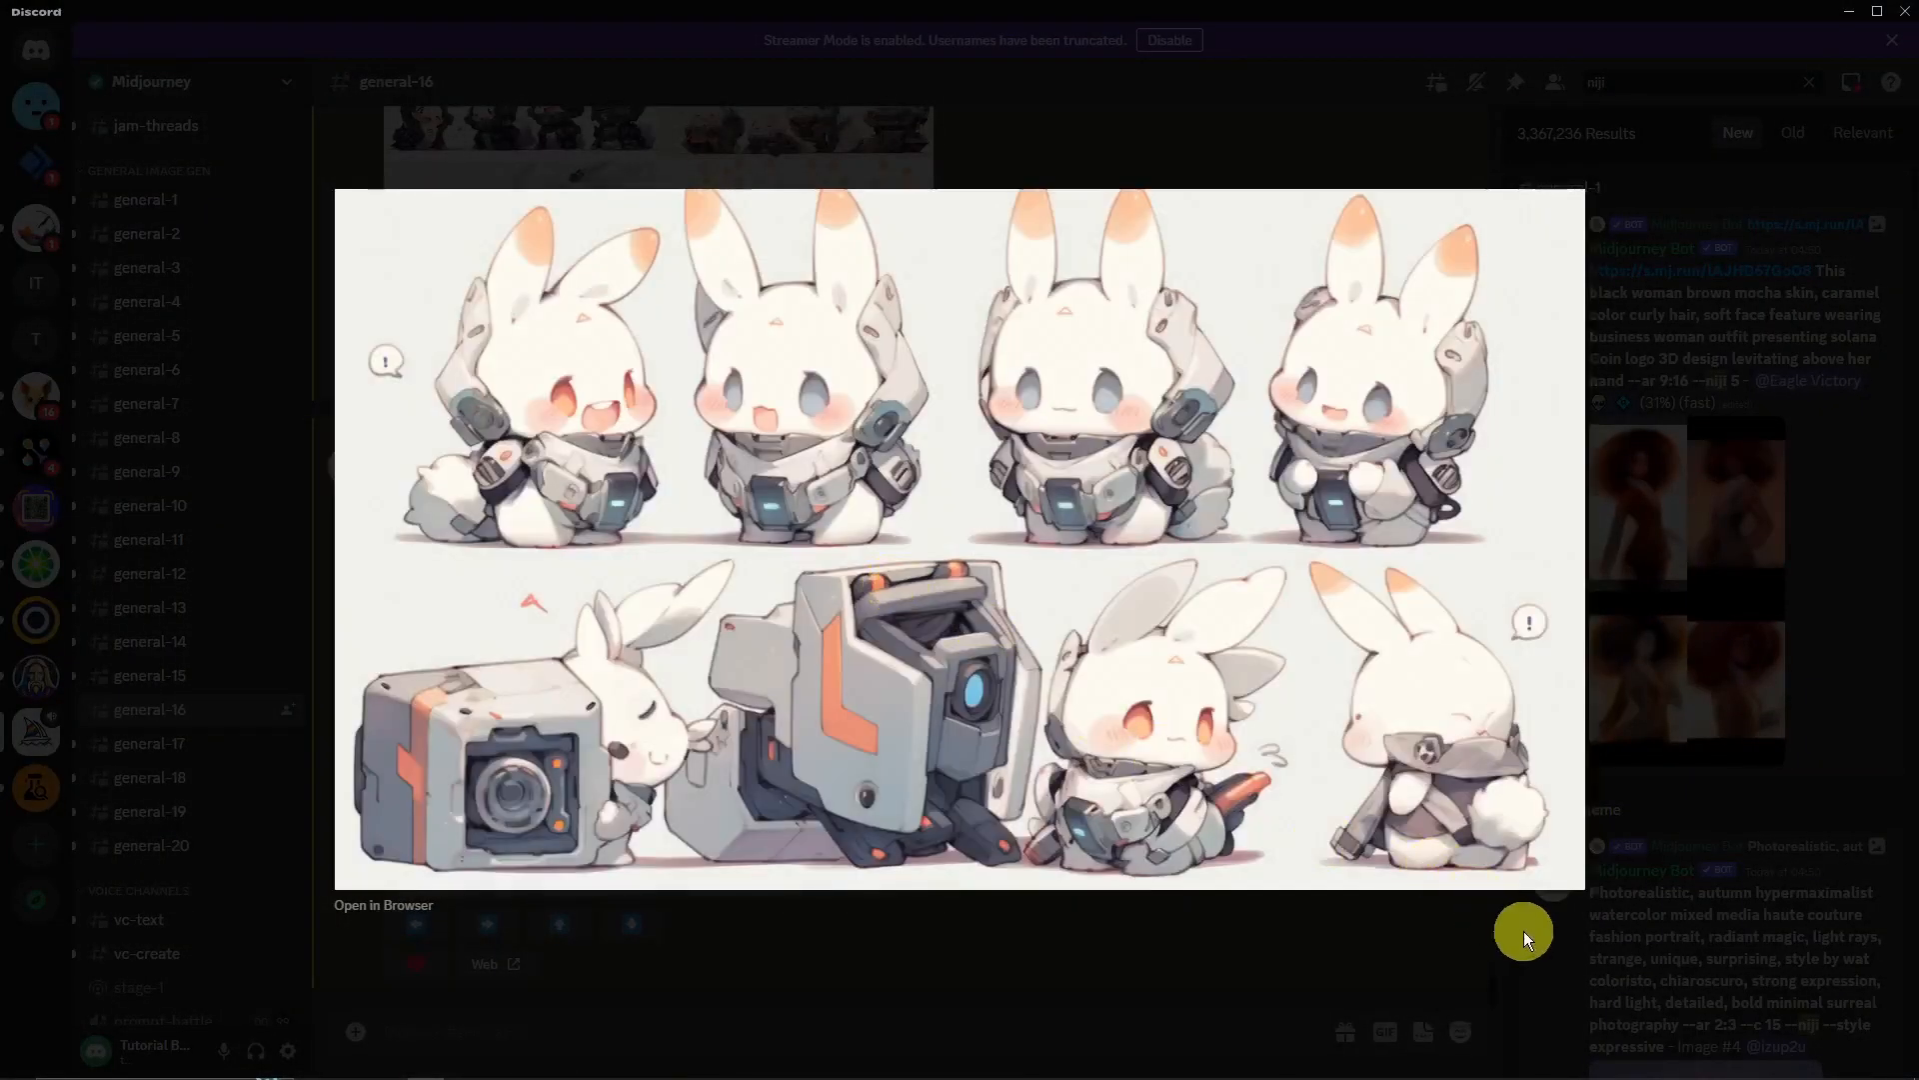
left_click(1340, 945)
Open the upscaled image for region variation and lasso the area around the first bunny in the upper row, leaving that bunny out
left_click(722, 846)
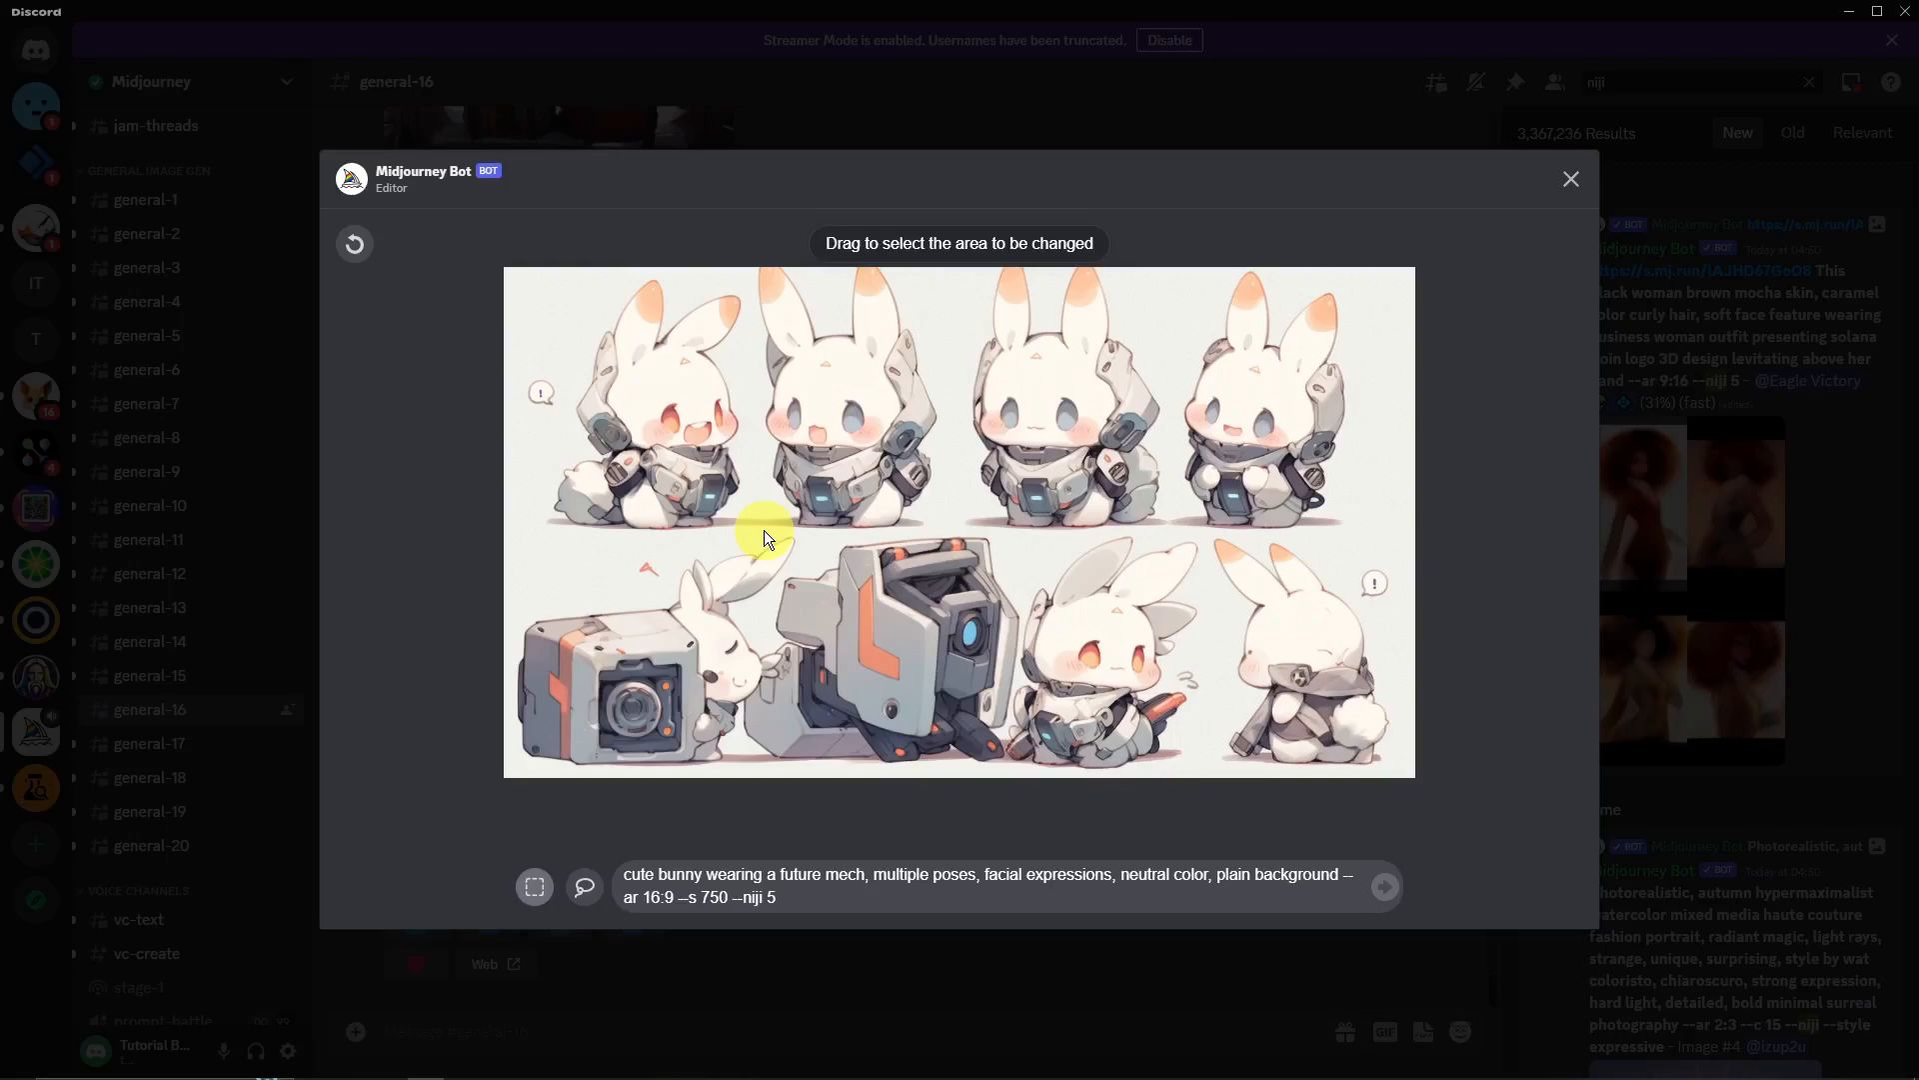
left_click(583, 887)
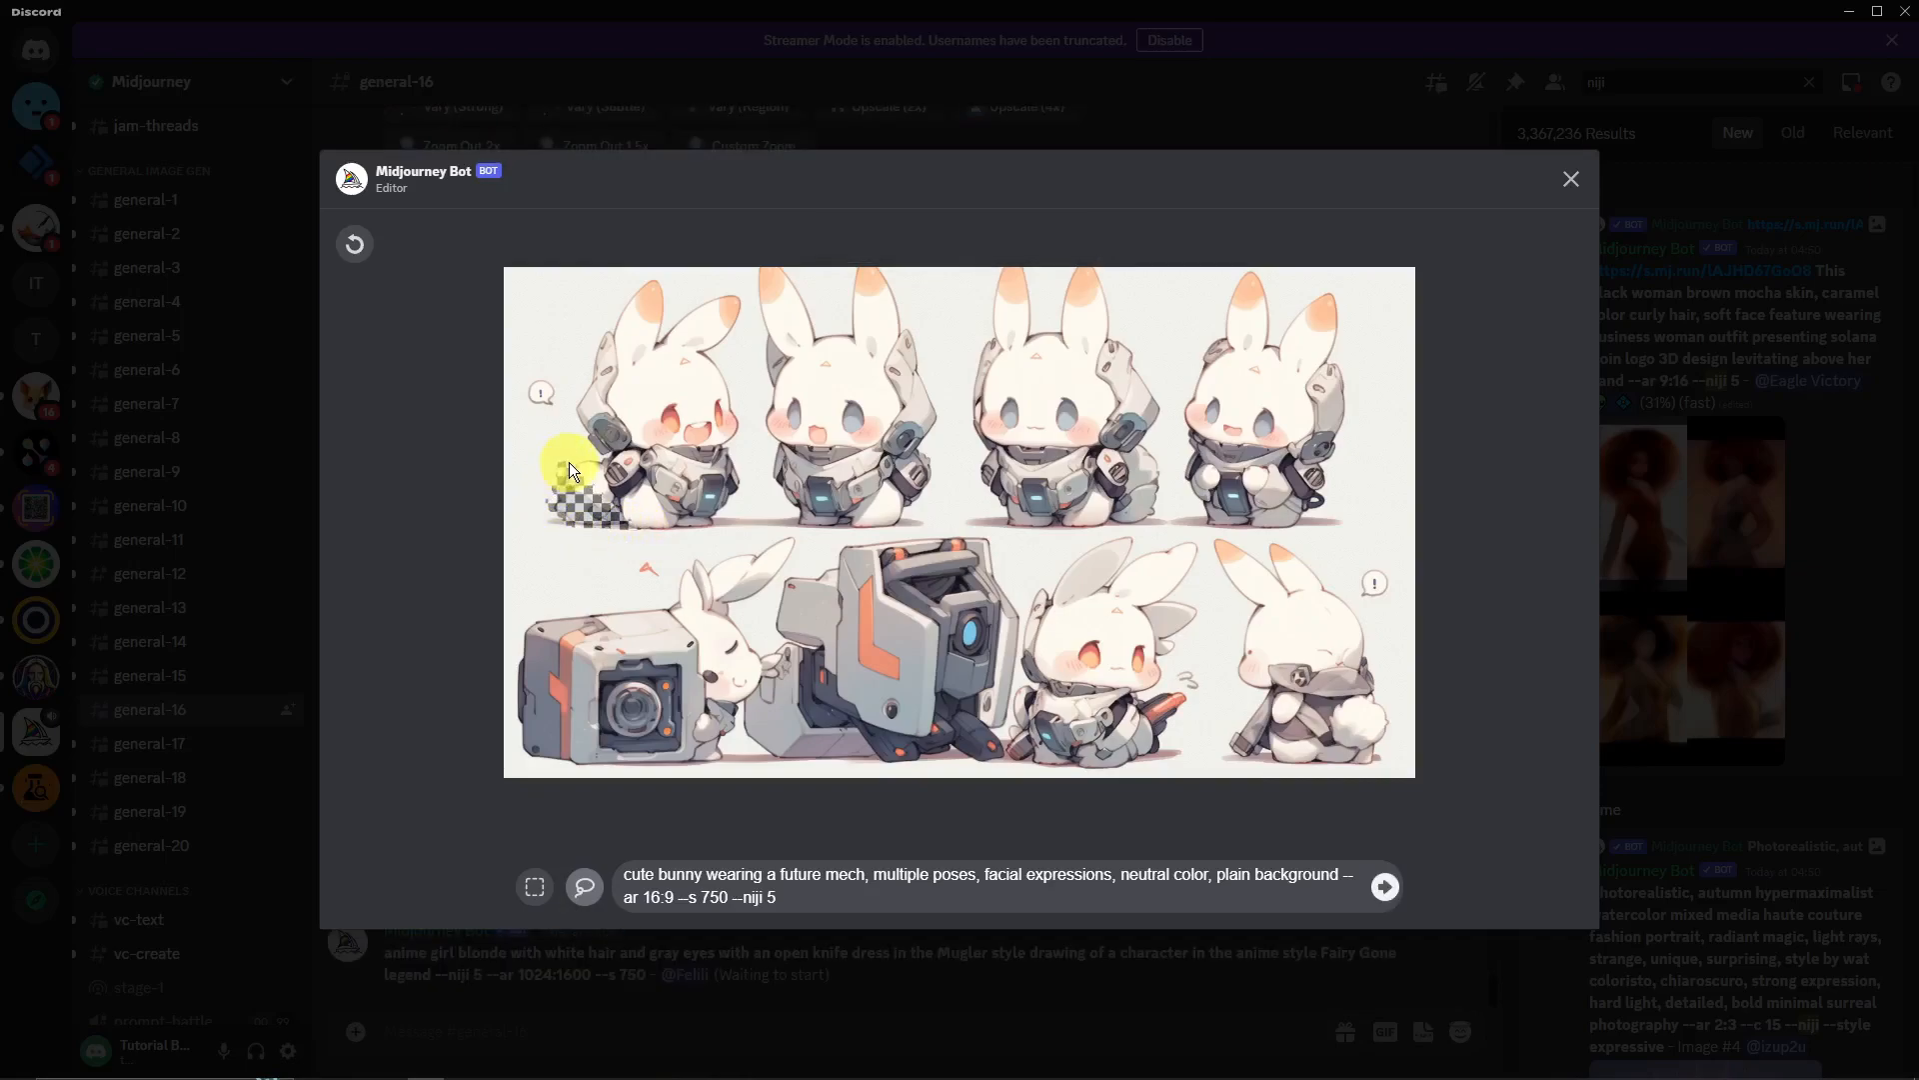
mouse_move(570, 392)
left_mouse_down()
mouse_move(650, 270)
mouse_move(667, 320)
mouse_move(746, 288)
mouse_move(710, 349)
mouse_move(743, 411)
mouse_move(744, 483)
left_mouse_up()
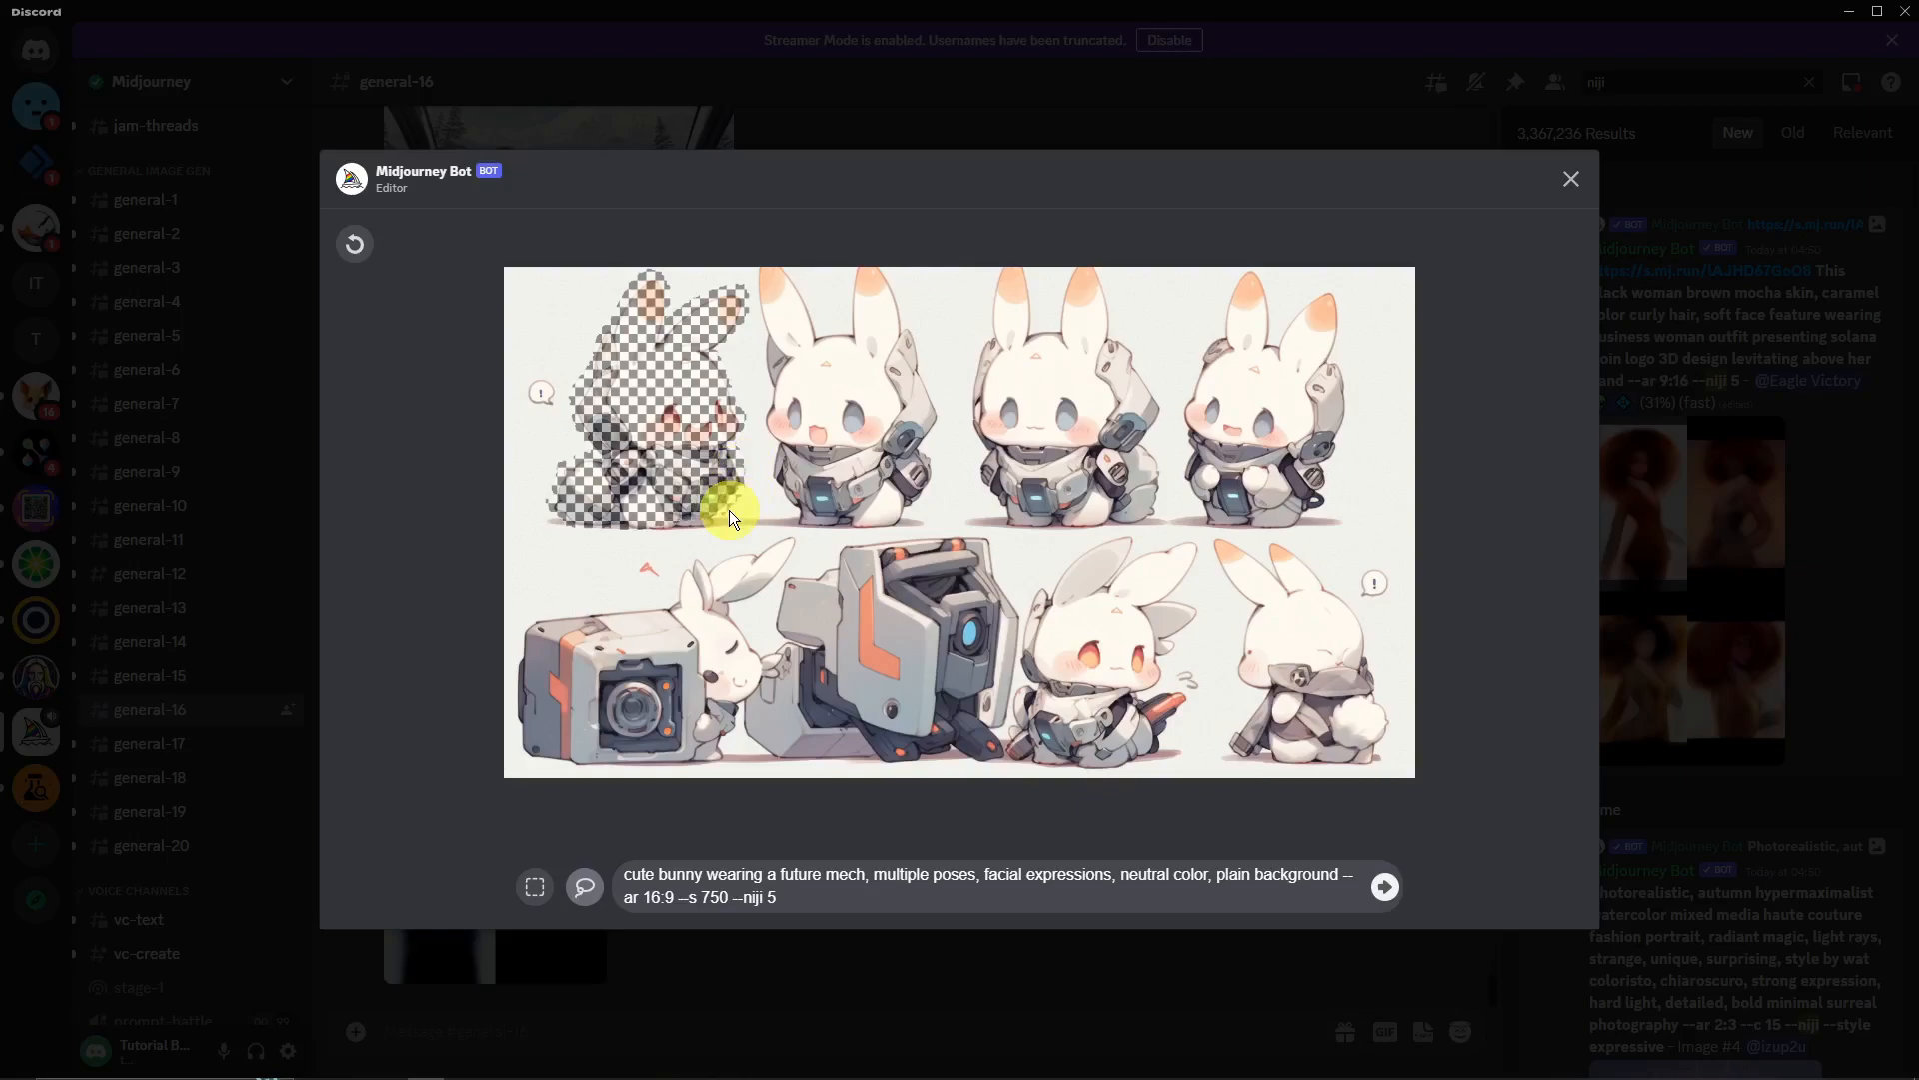
mouse_move(729, 510)
left_mouse_down()
mouse_move(1005, 770)
mouse_move(1243, 823)
mouse_move(1556, 400)
mouse_move(1269, 254)
mouse_move(869, 219)
mouse_move(611, 243)
mouse_move(504, 287)
mouse_move(454, 456)
mouse_move(491, 634)
mouse_move(655, 779)
mouse_move(954, 850)
mouse_move(990, 834)
mouse_move(966, 785)
mouse_move(736, 532)
left_mouse_up()
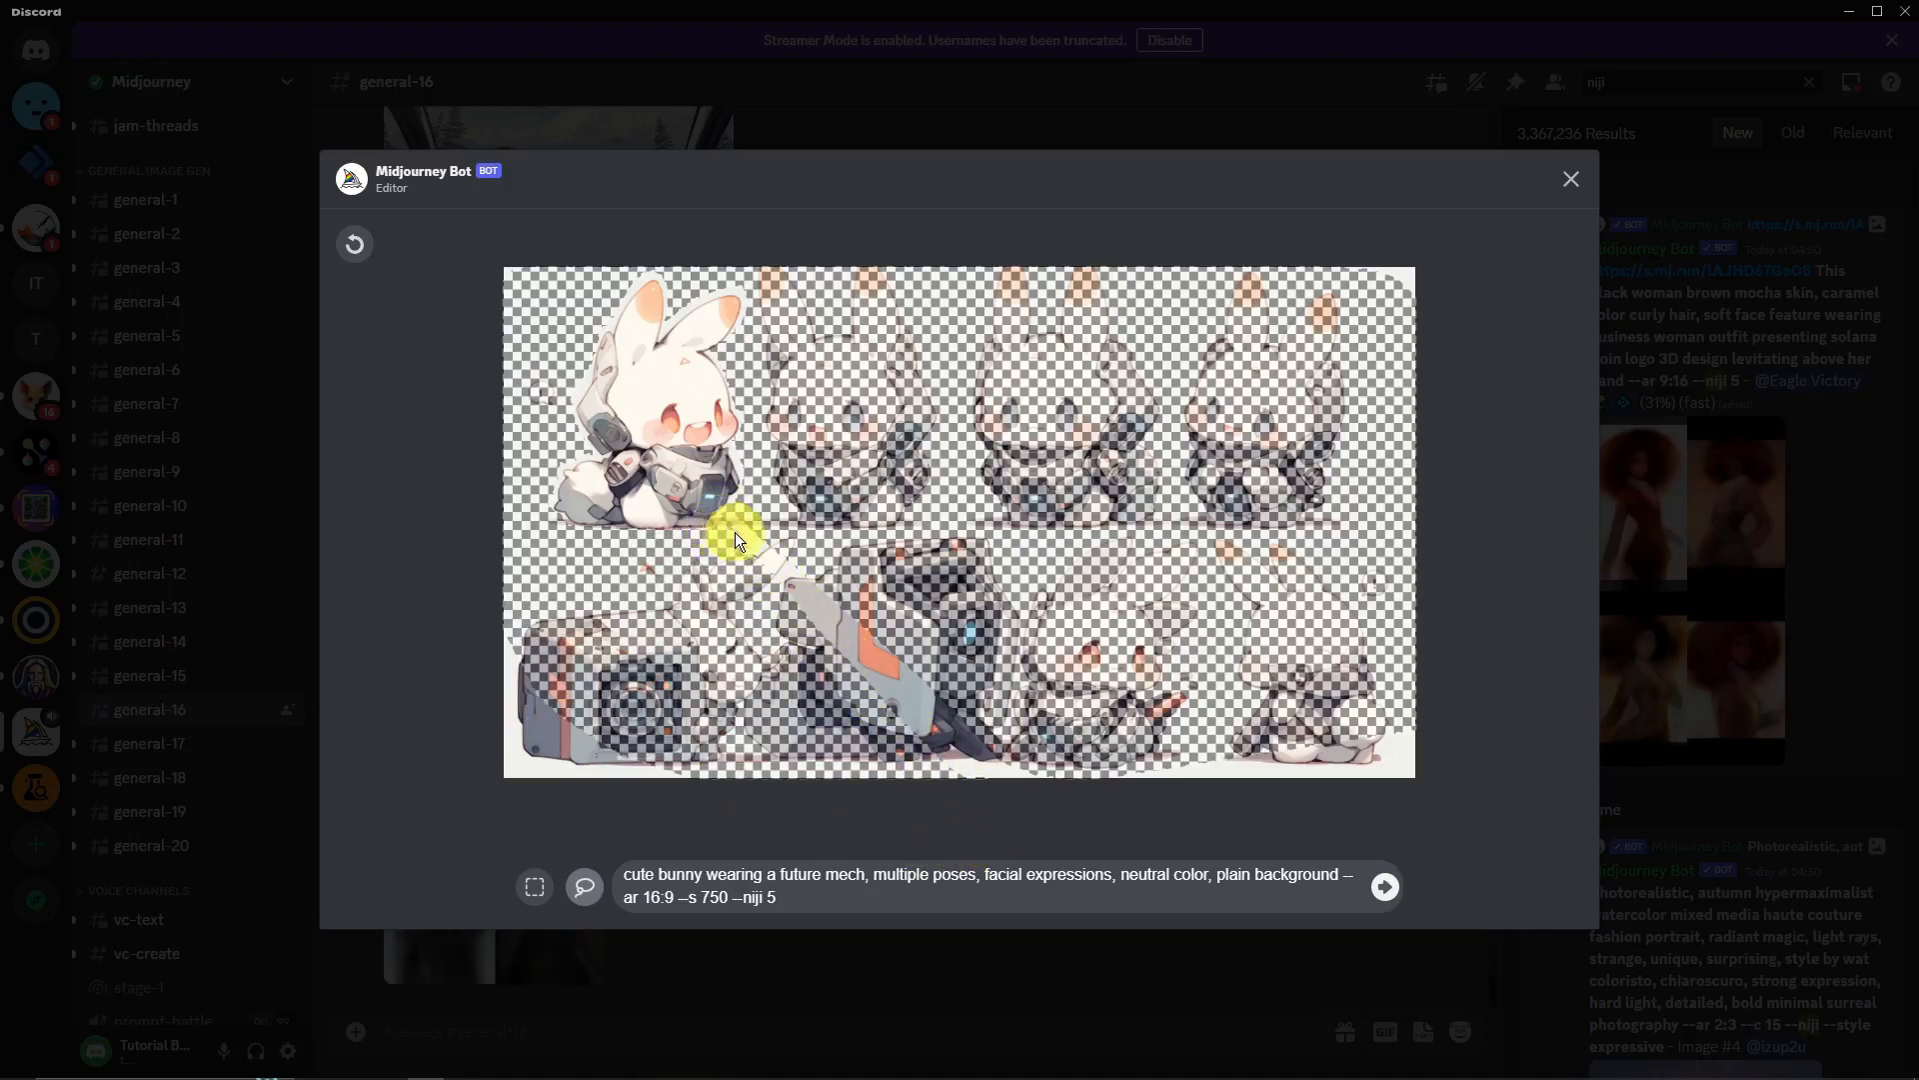
mouse_move(756, 540)
left_mouse_down()
mouse_move(810, 570)
mouse_move(883, 575)
mouse_move(926, 548)
mouse_move(740, 519)
left_mouse_up()
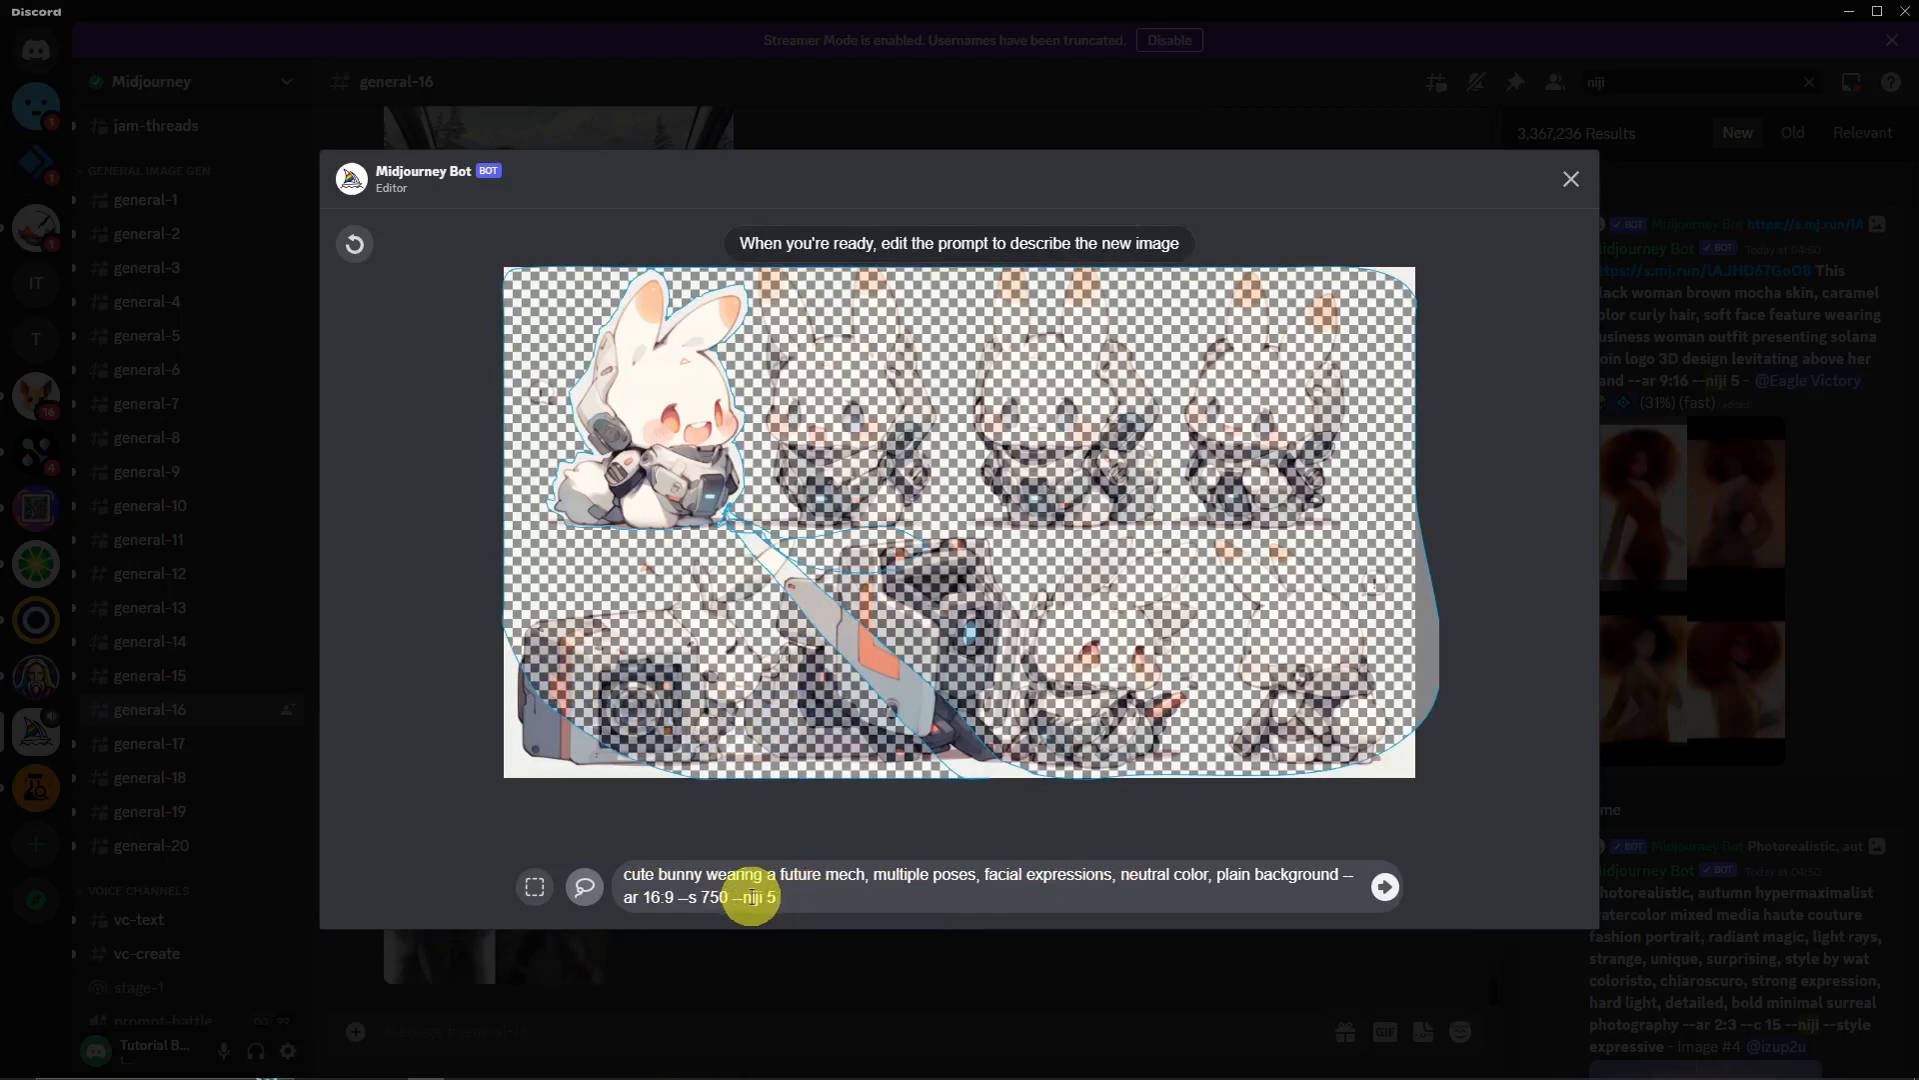
Remove the "--s 750 --niji 5" parameters from the end of the region variation prompt
left_click_drag(781, 898, 686, 900)
key("BackSpace")
key("BackSpace")
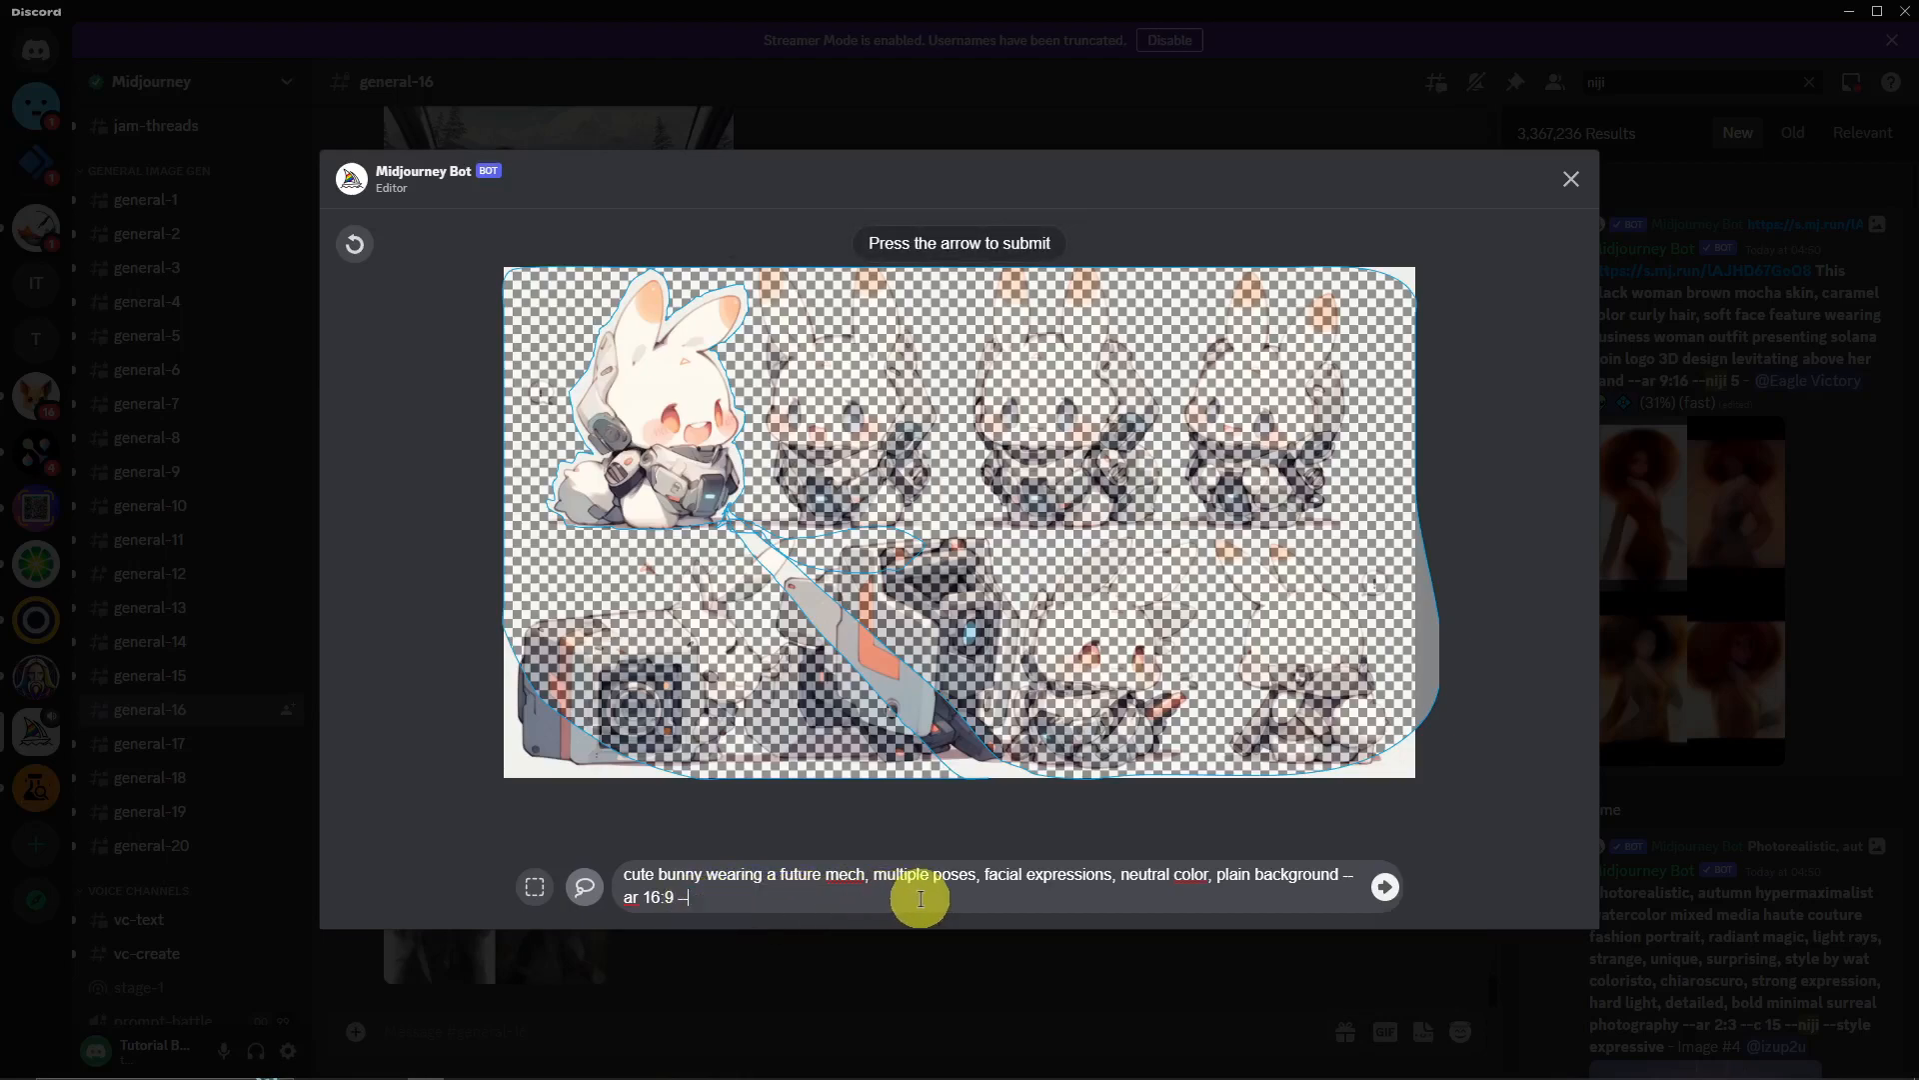
key("BackSpace")
key("BackSpace")
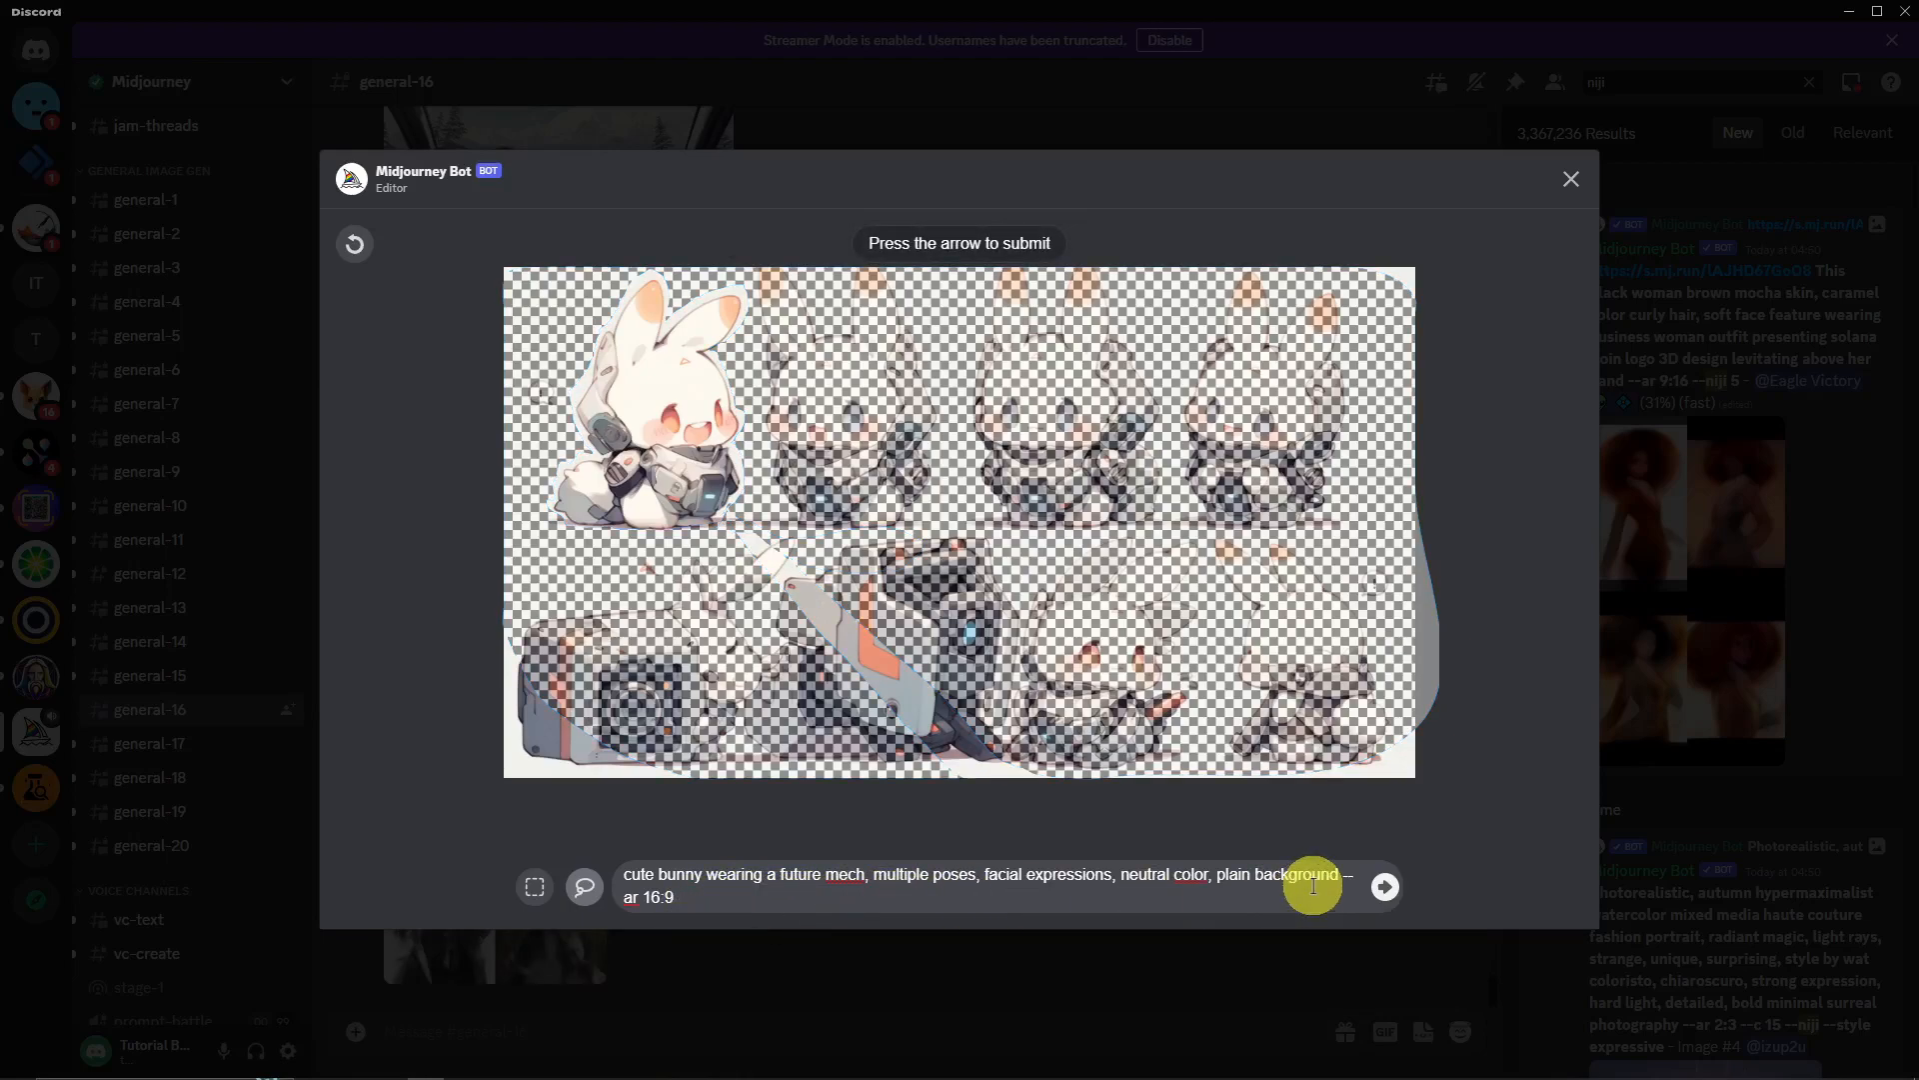
Replace the description in front of the aspect ratio parameter with "walking in a park"
left_click_drag(1344, 876, 526, 879)
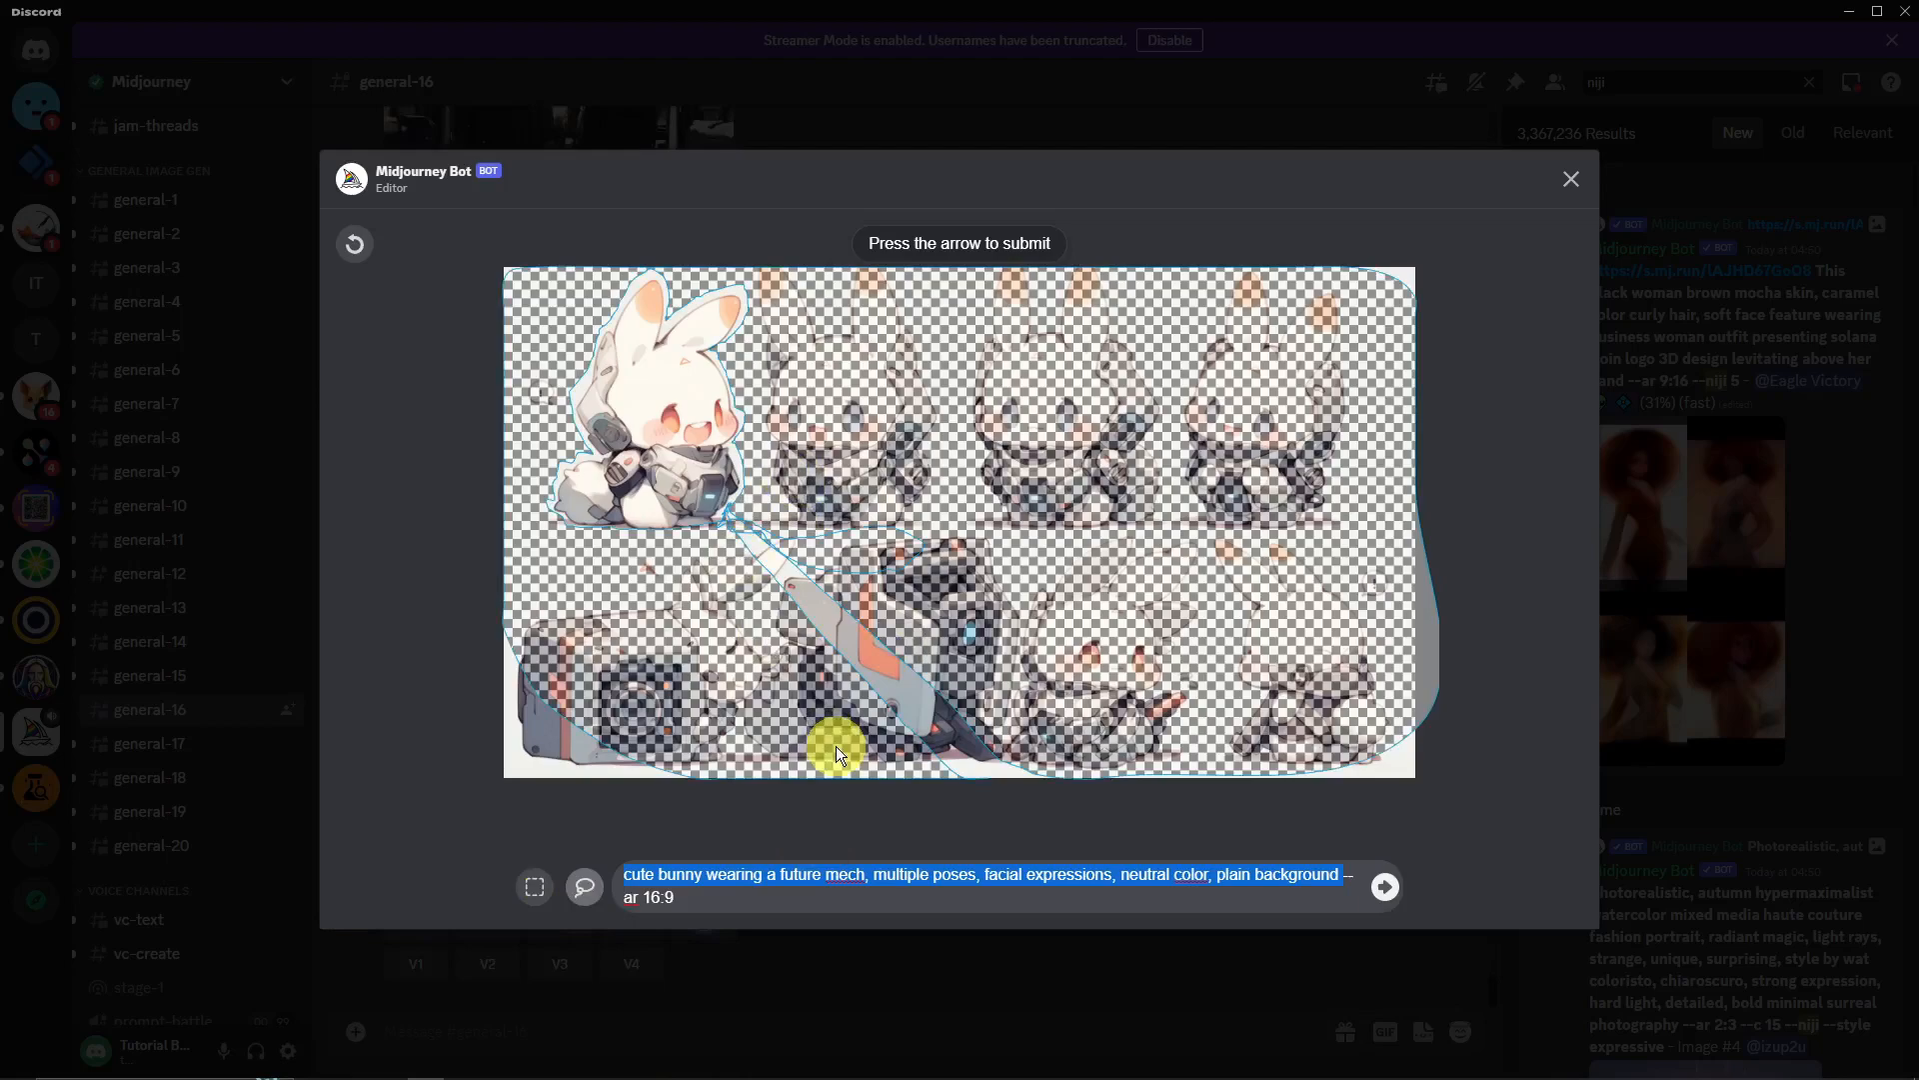
type("walking in a p")
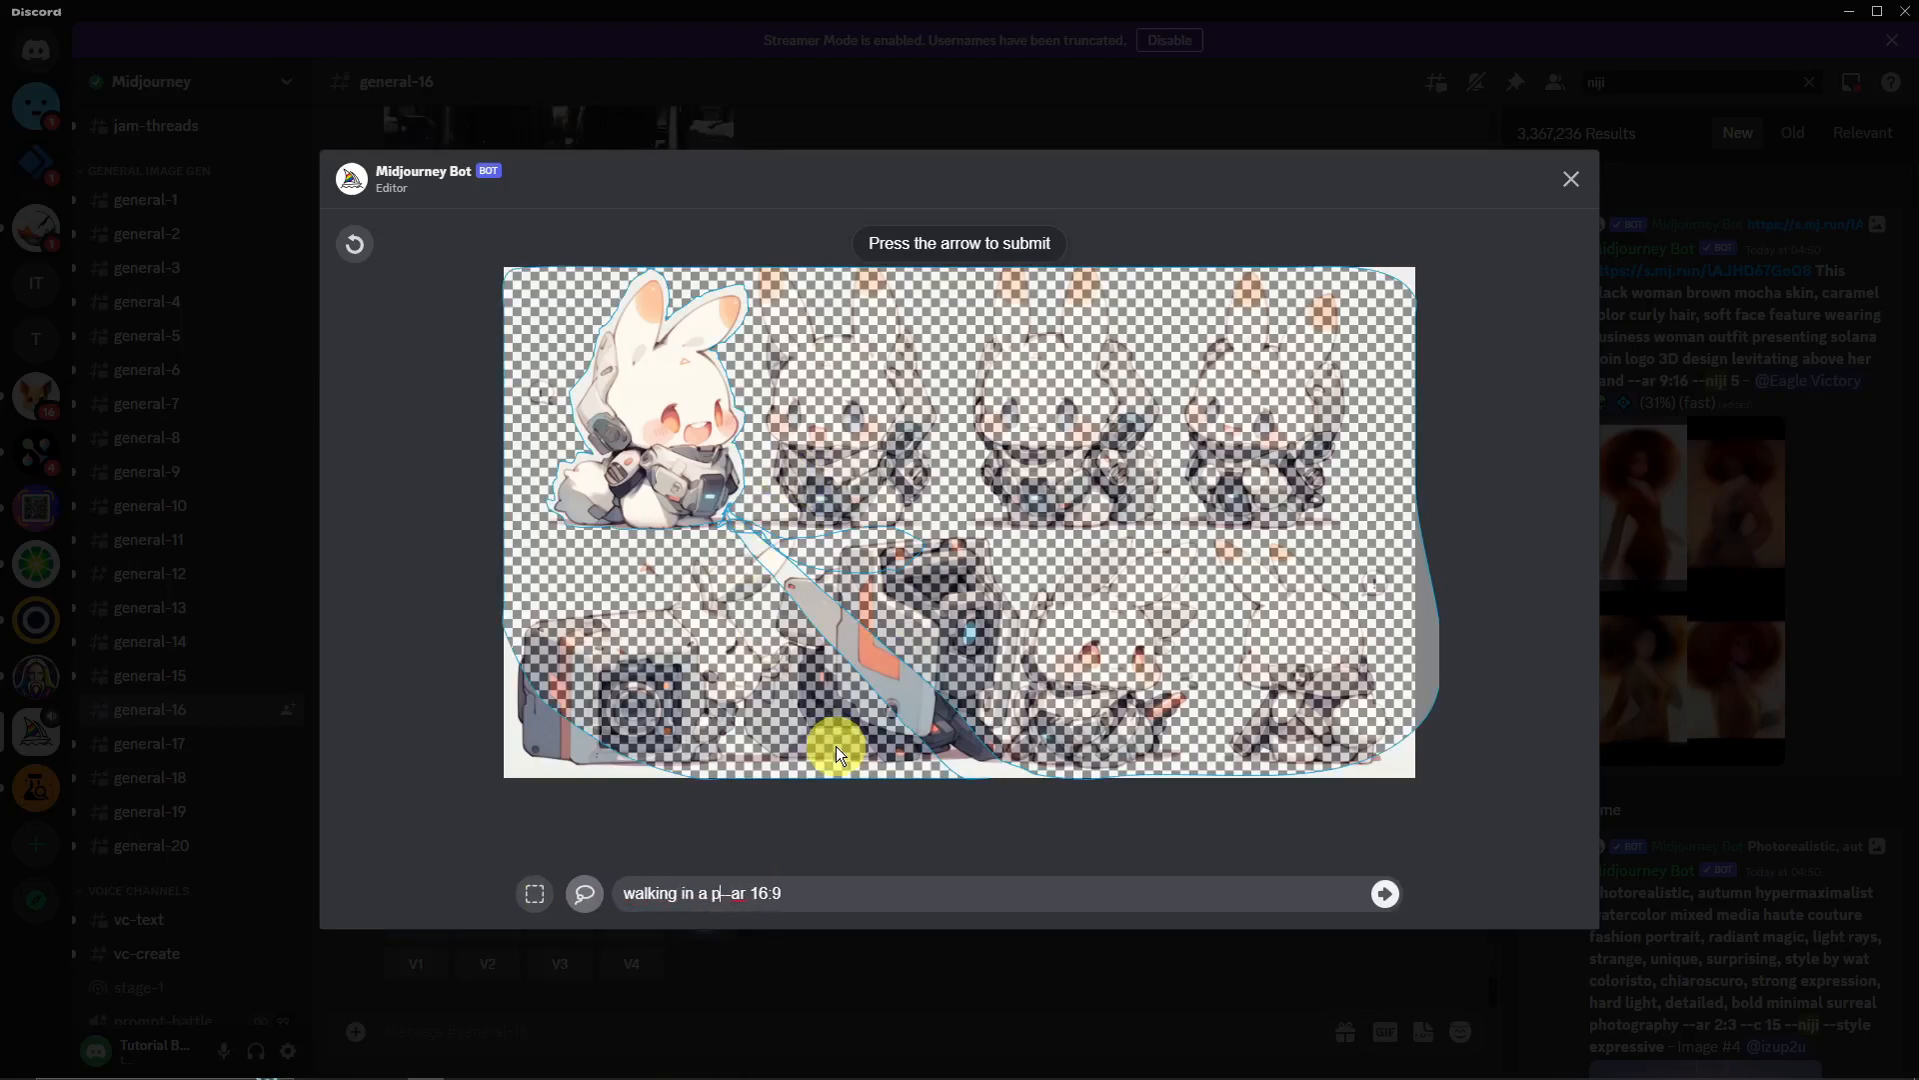
type("ark")
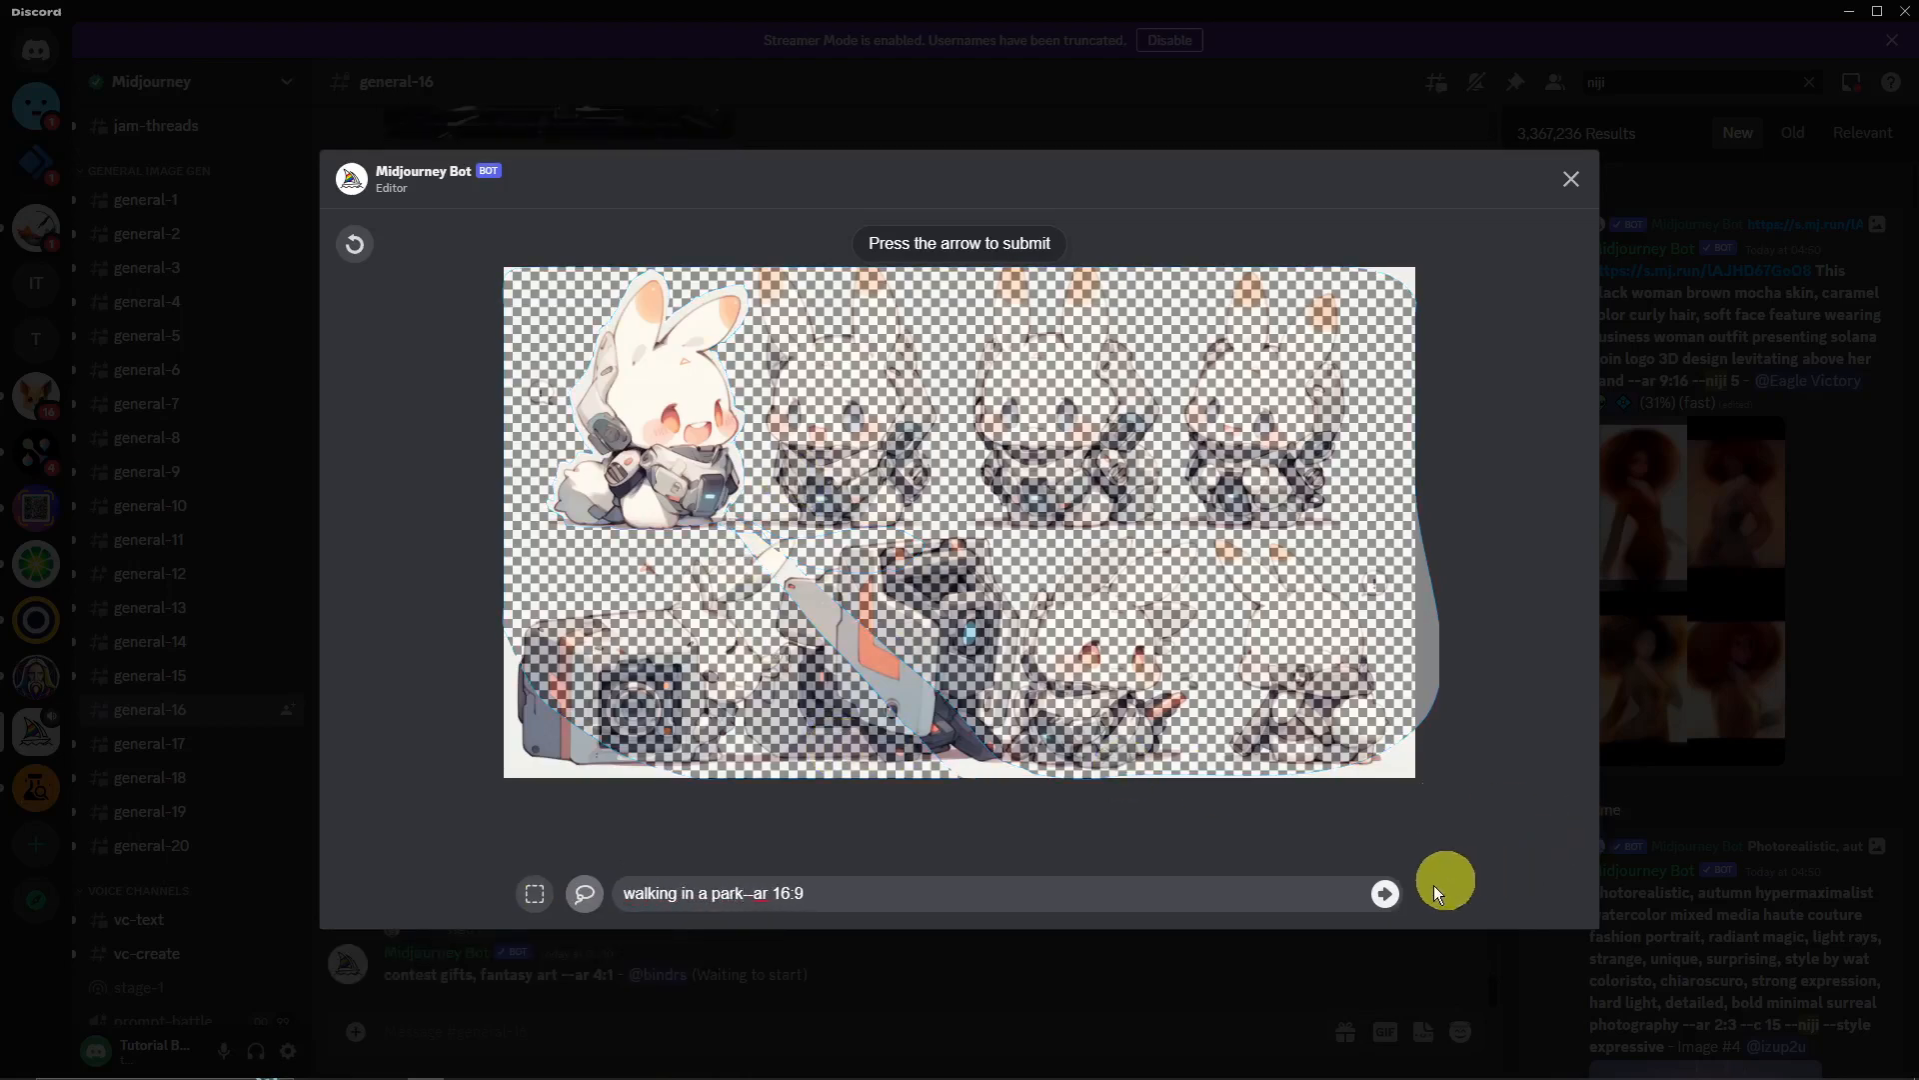
Submit the region variation job and view its resulting image grid enlarged
left_click(1383, 893)
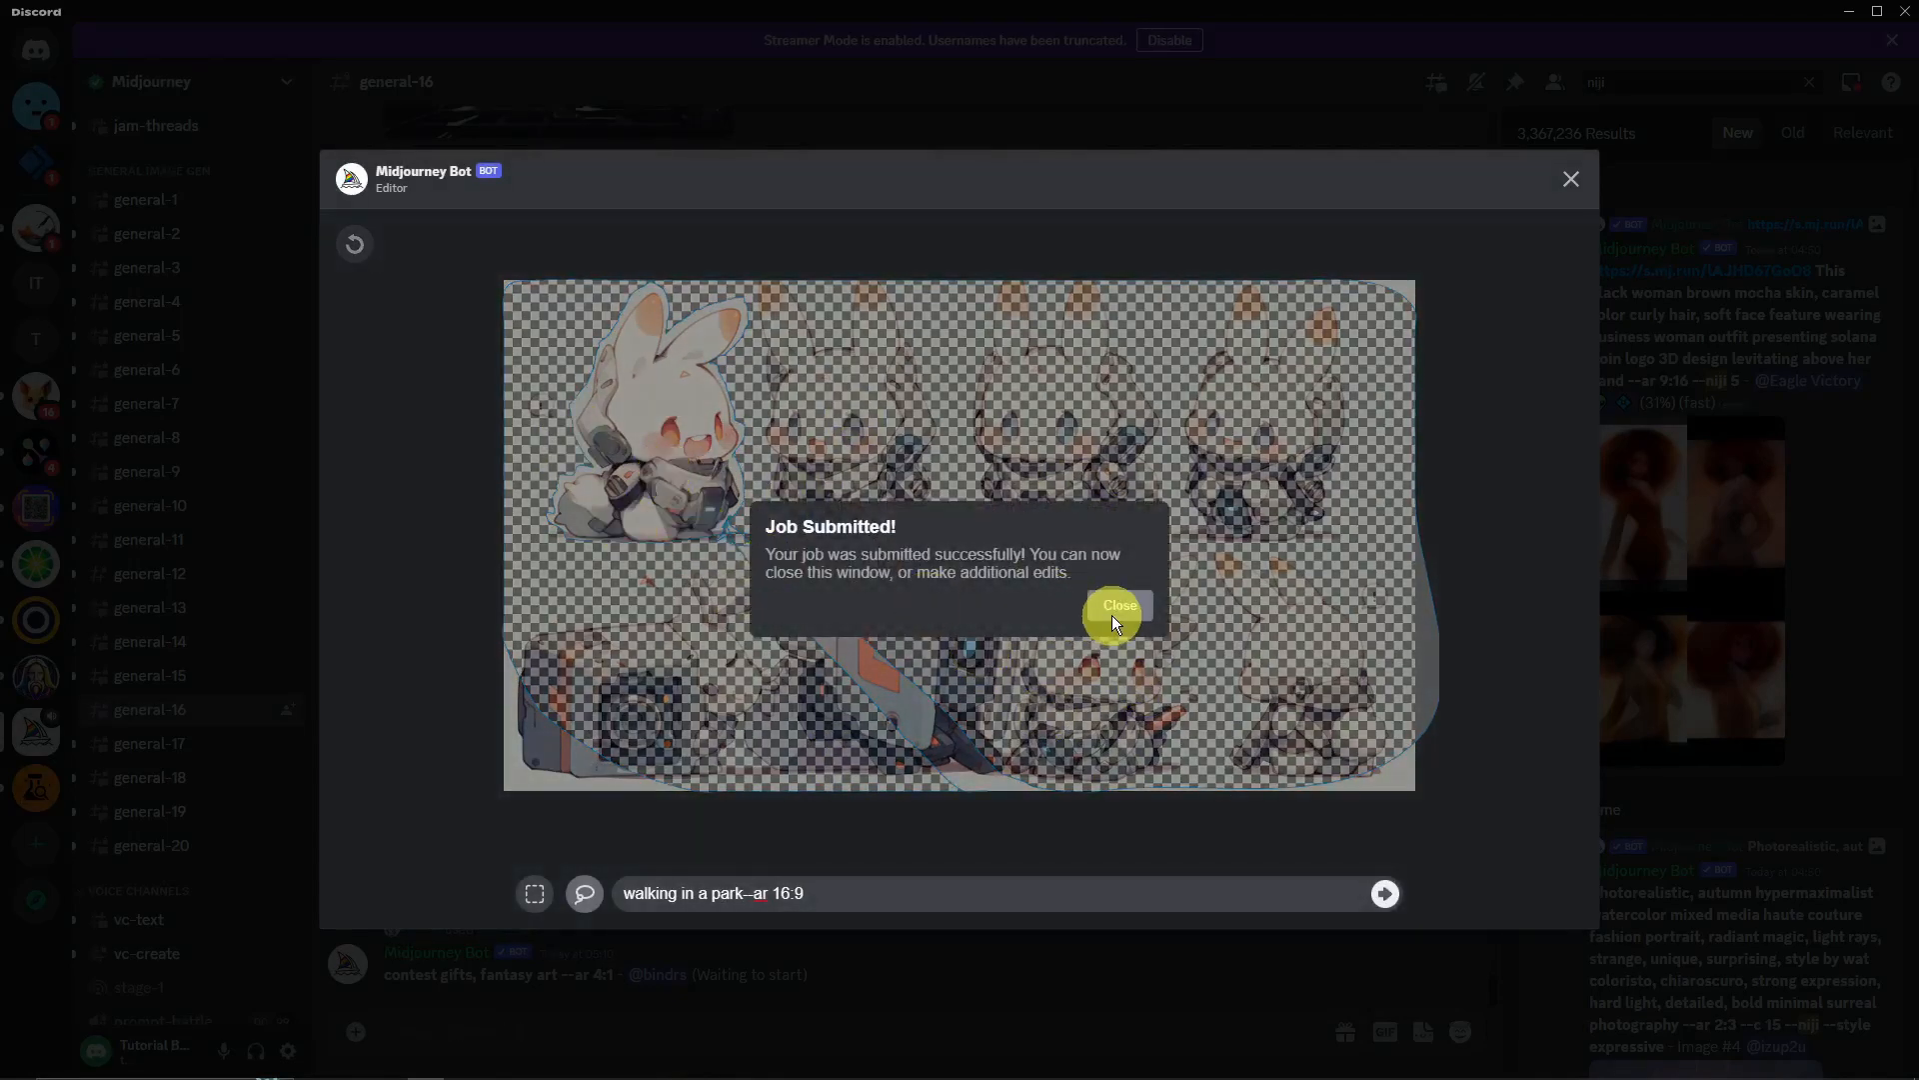
left_click(1114, 610)
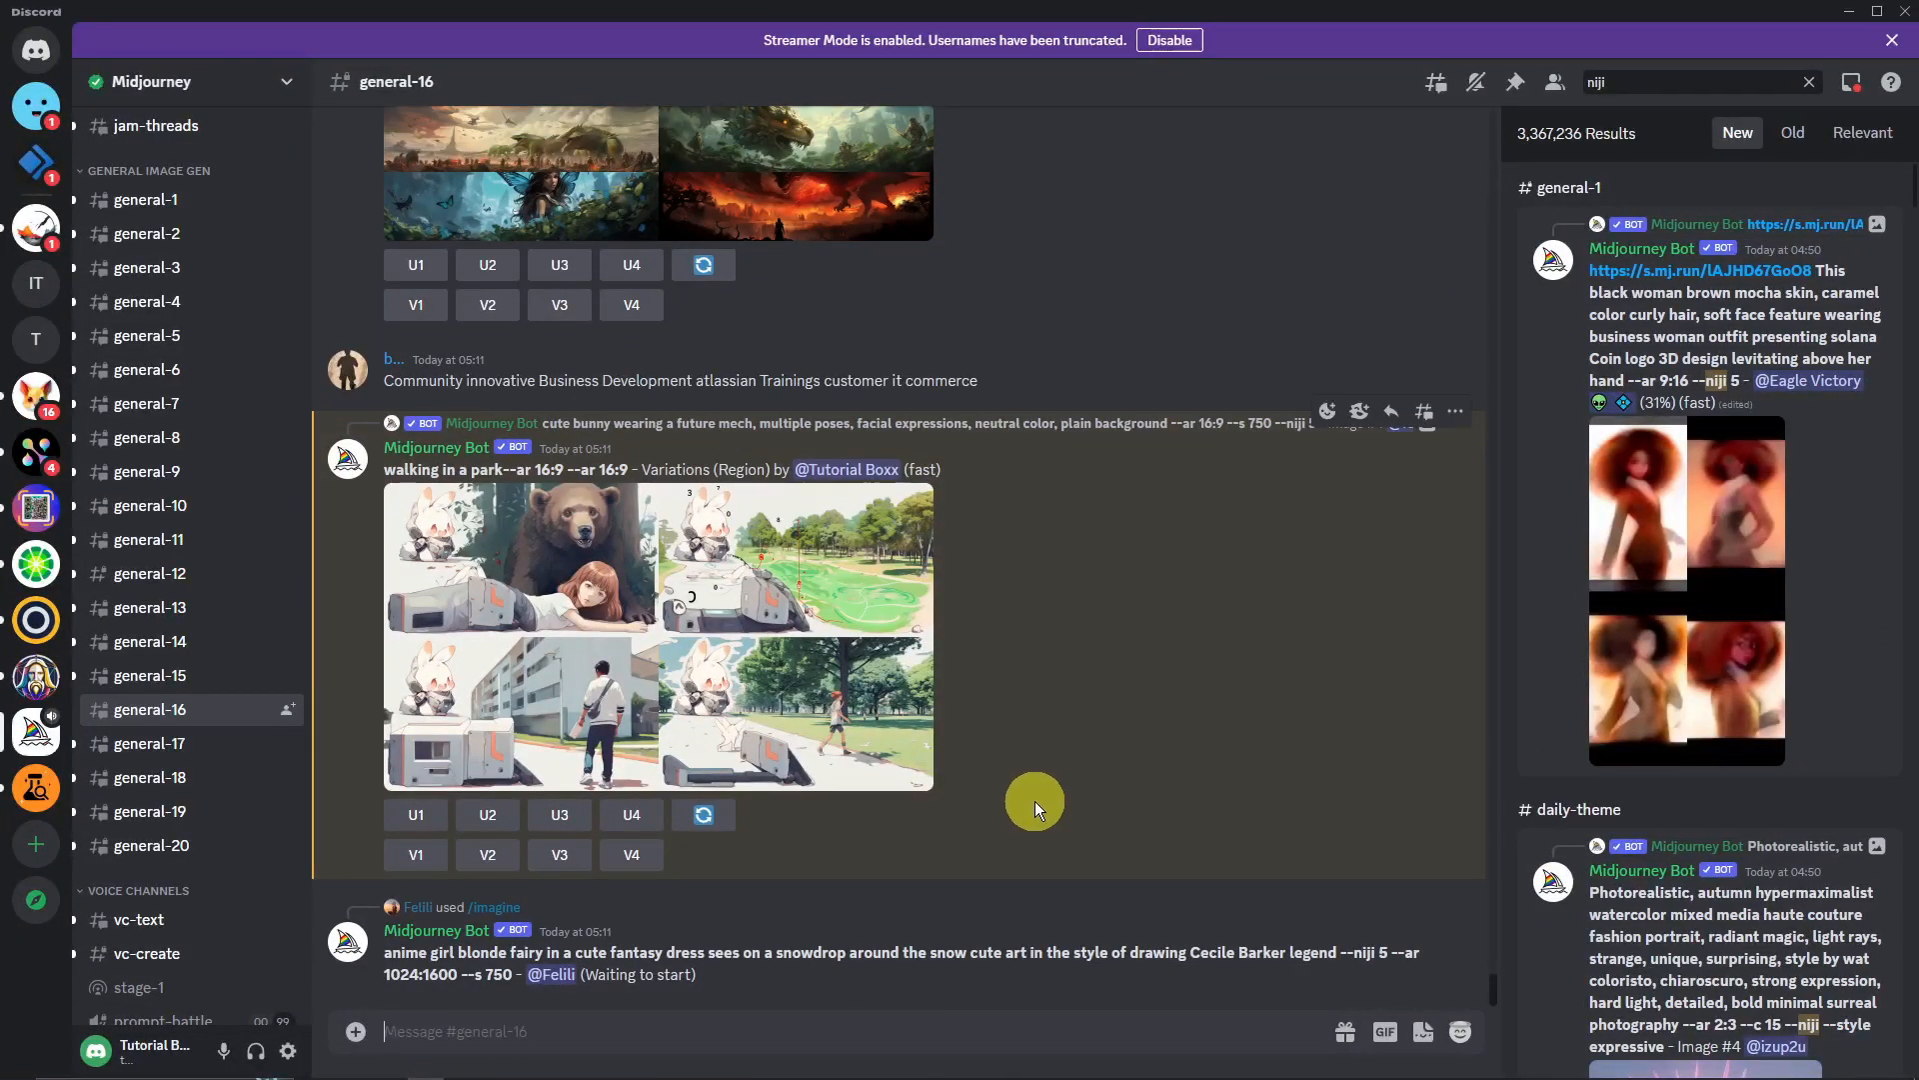
left_click(568, 664)
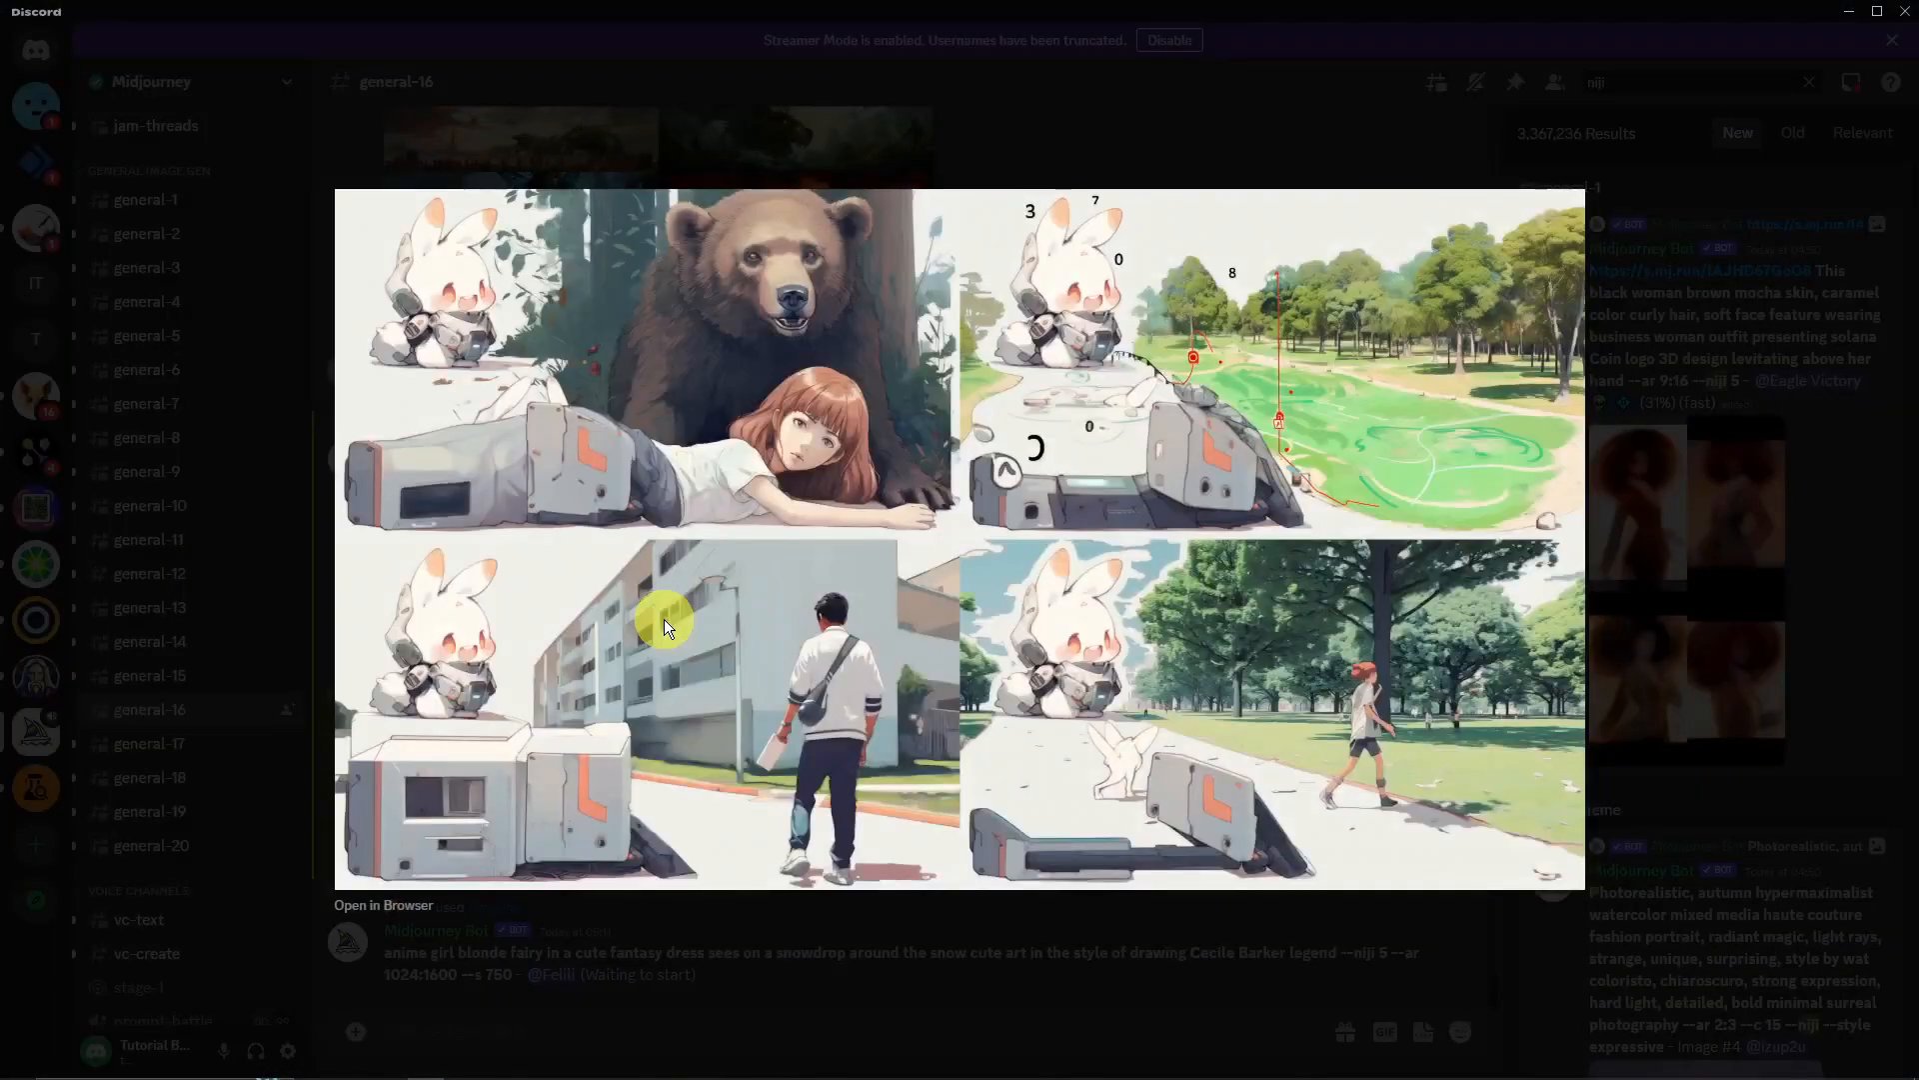